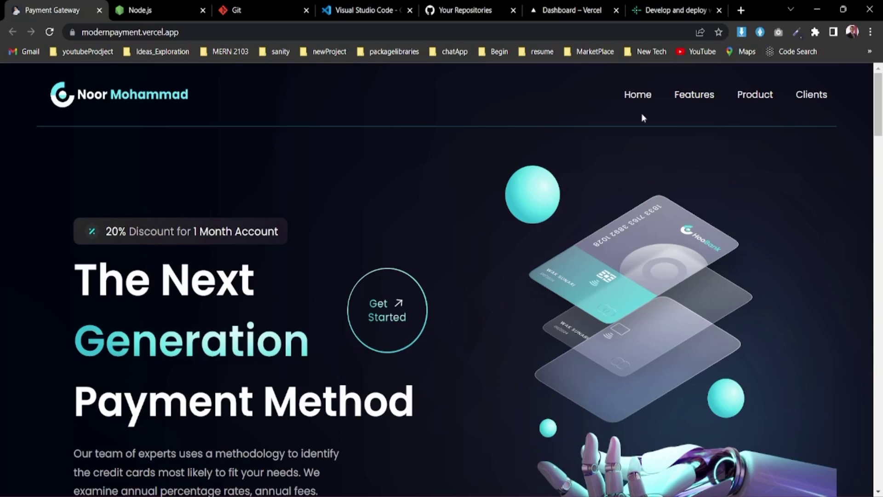
# - Review the payment website's Features section, footer and Clients testimonials, ending back at the page's hero section
pyautogui.scroll(-1, 824, 162)
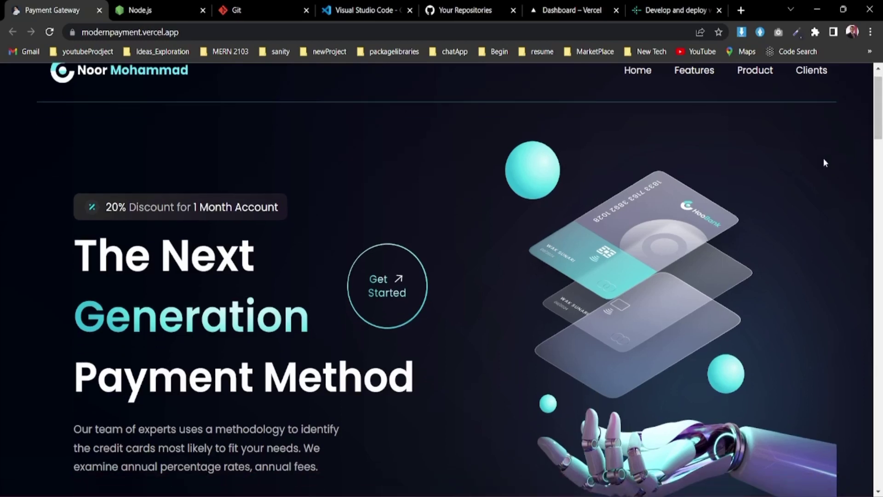
pyautogui.click(714, 72)
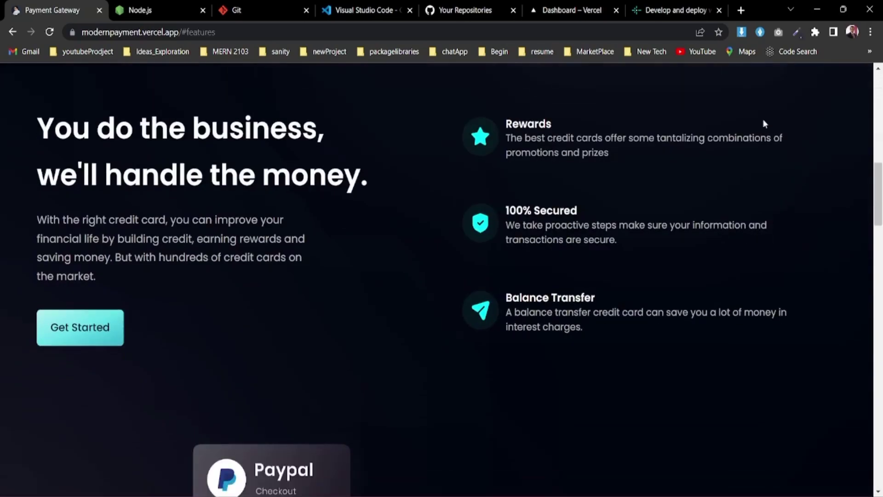
pyautogui.moveTo(879, 180); pyautogui.dragTo(881, 464)
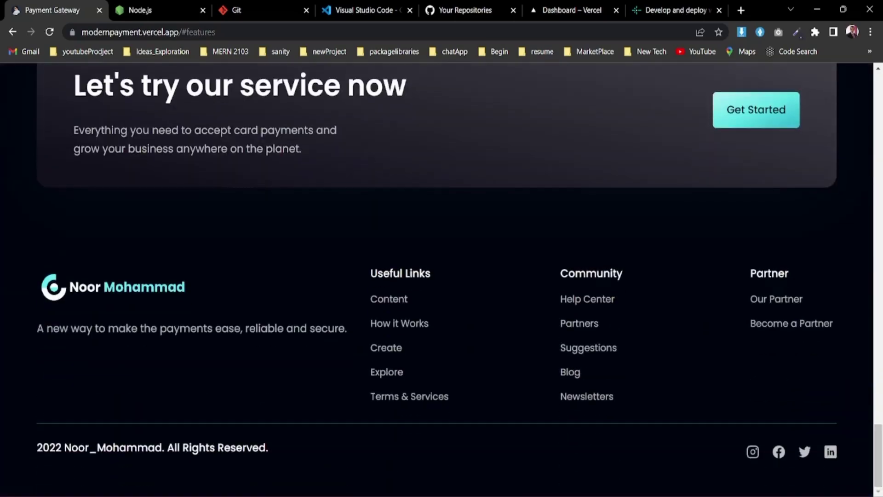
pyautogui.moveTo(879, 445); pyautogui.dragTo(876, 40)
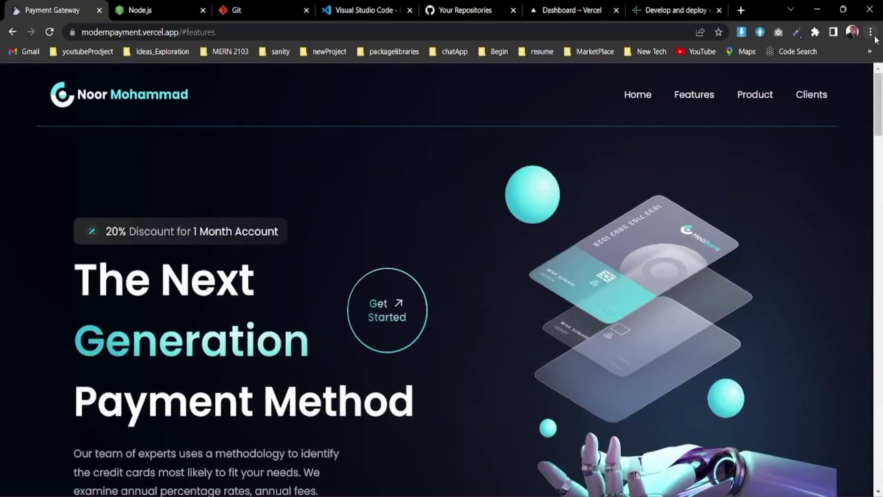
pyautogui.click(817, 94)
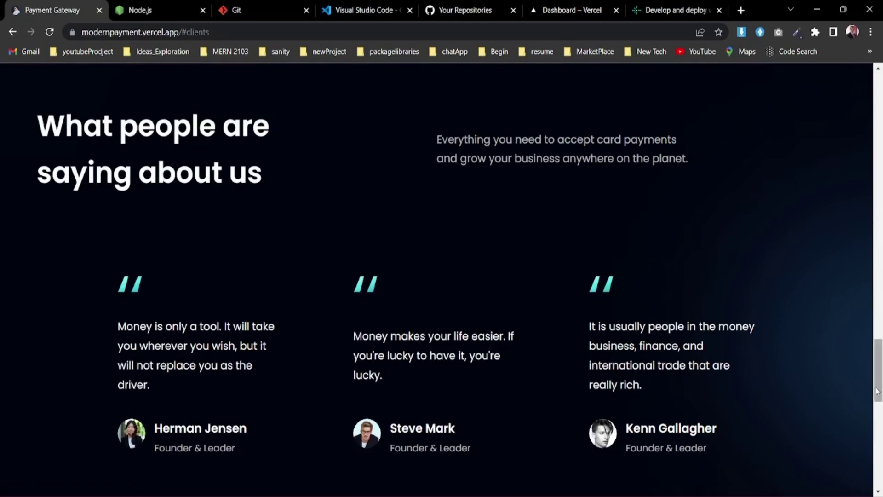
pyautogui.moveTo(877, 391); pyautogui.dragTo(880, 122)
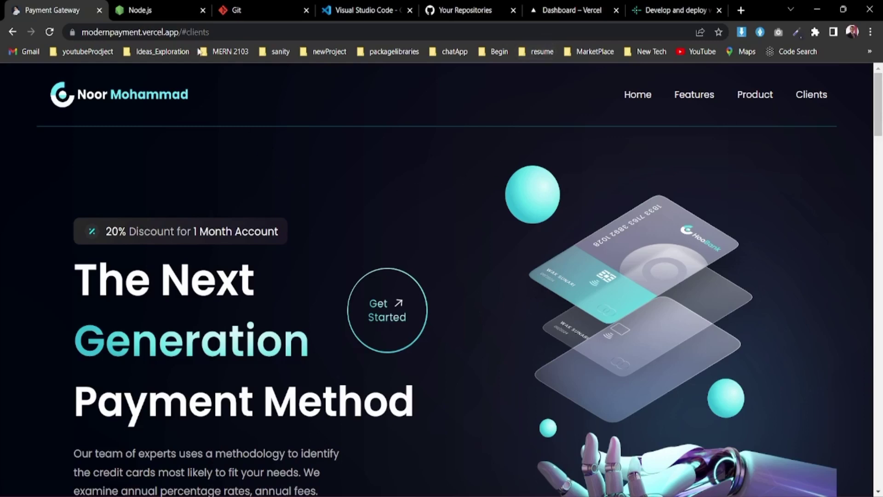
# - Look over the open Node.js, Git, Visual Studio Code, GitHub repositories, Vercel dashboard and Netlify pages
pyautogui.click(167, 13)
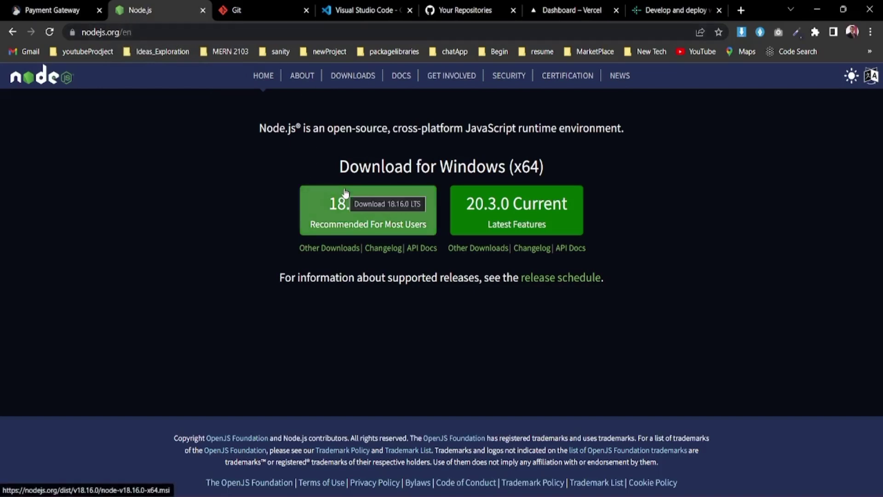
pyautogui.click(247, 5)
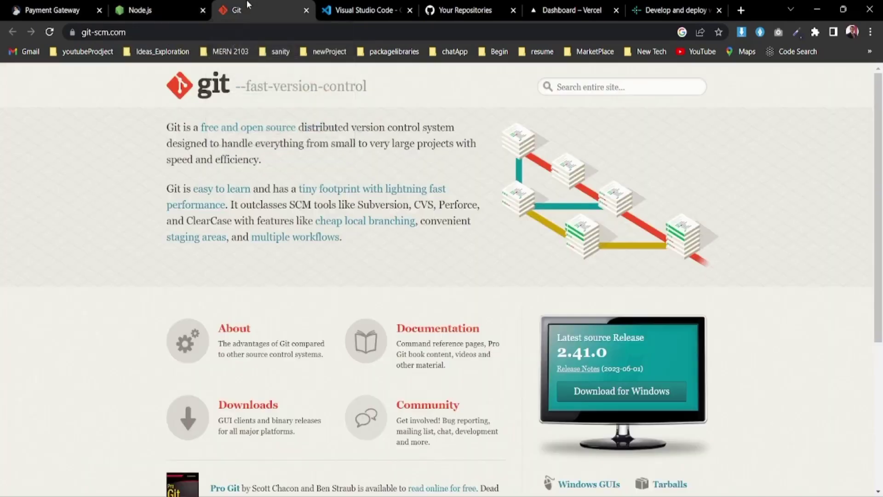
pyautogui.click(338, 6)
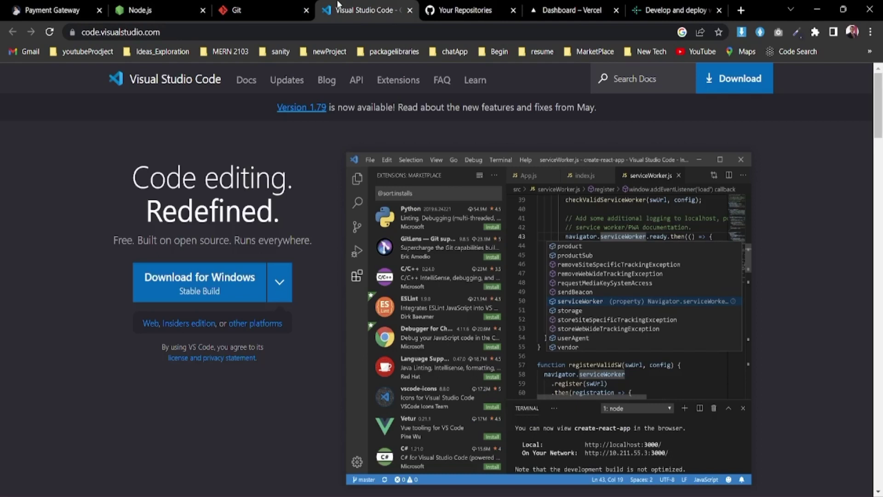
pyautogui.click(471, 12)
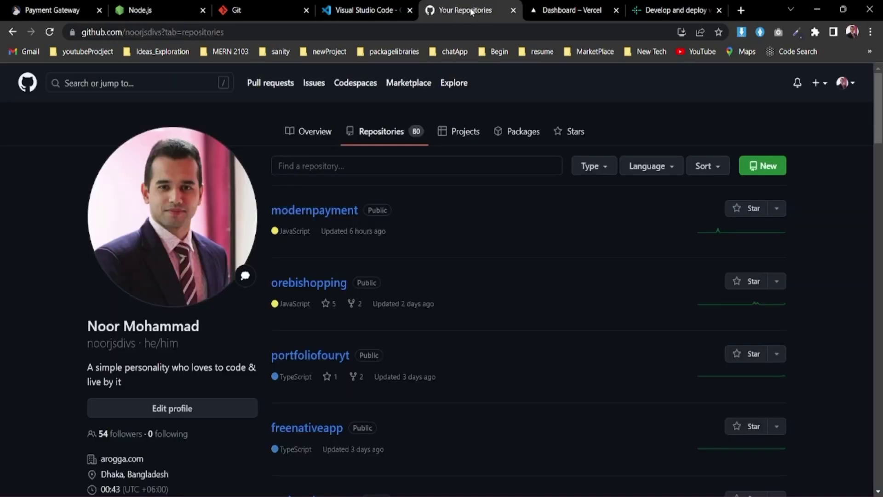
pyautogui.click(581, 10)
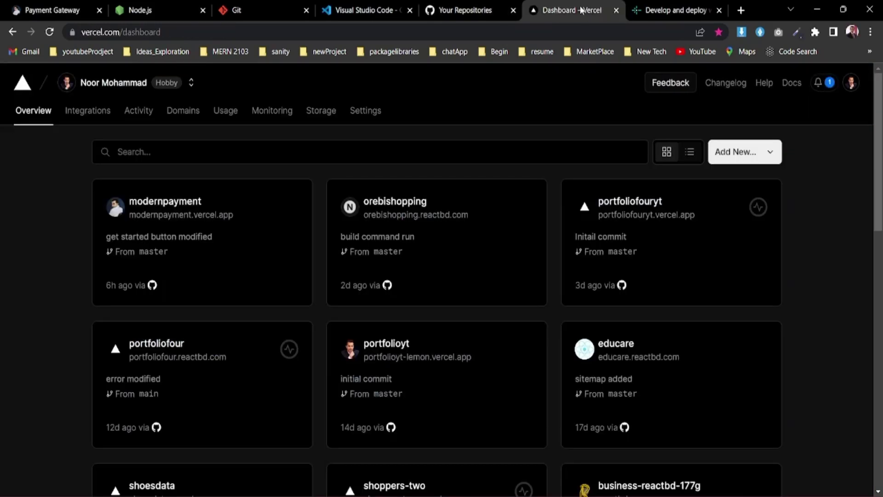
pyautogui.click(677, 12)
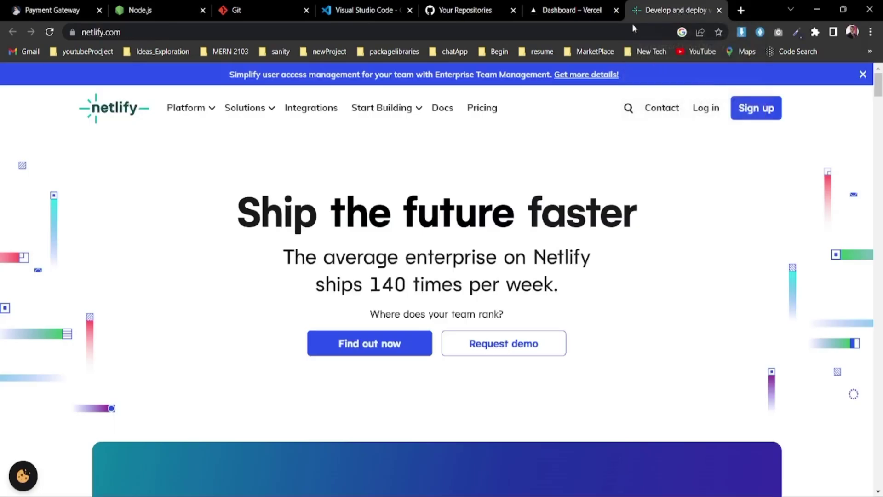
# - Revisit the live Payment Gateway site and examine its home section
pyautogui.click(471, 9)
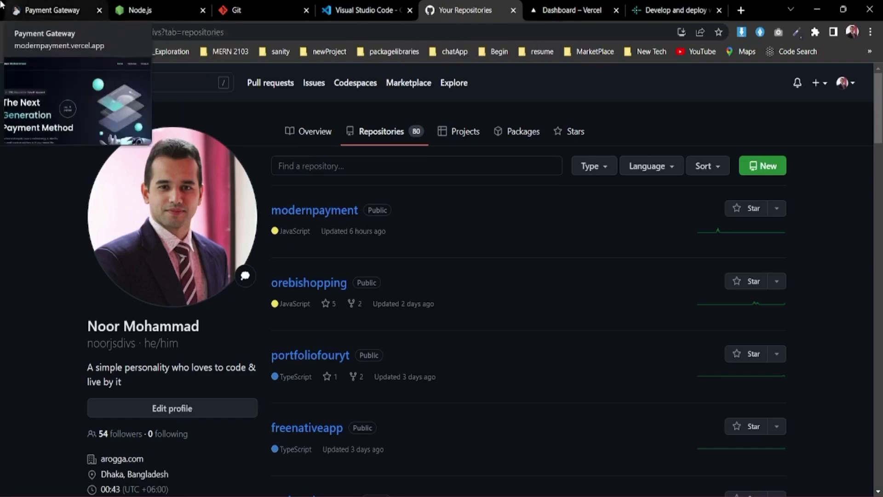
pyautogui.click(48, 9)
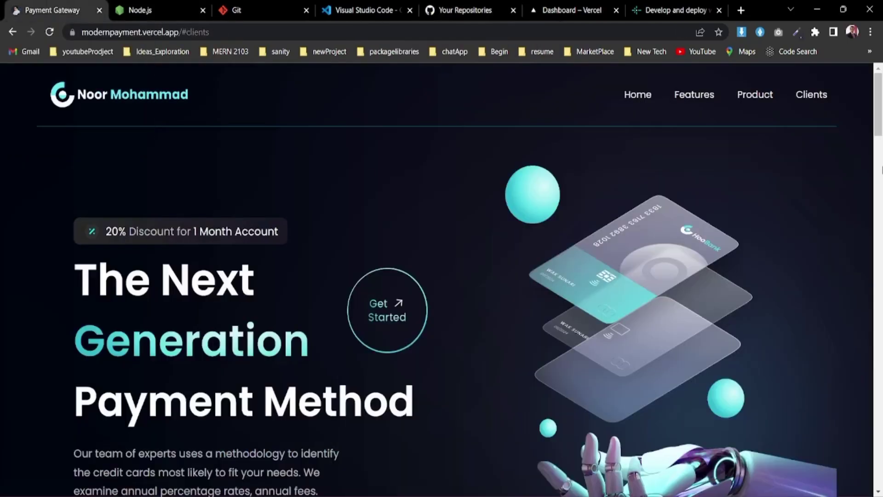
pyautogui.moveTo(878, 105); pyautogui.dragTo(880, 126)
# - Open the modernpayment repository on GitHub and copy its HTTPS clone URL
pyautogui.click(468, 9)
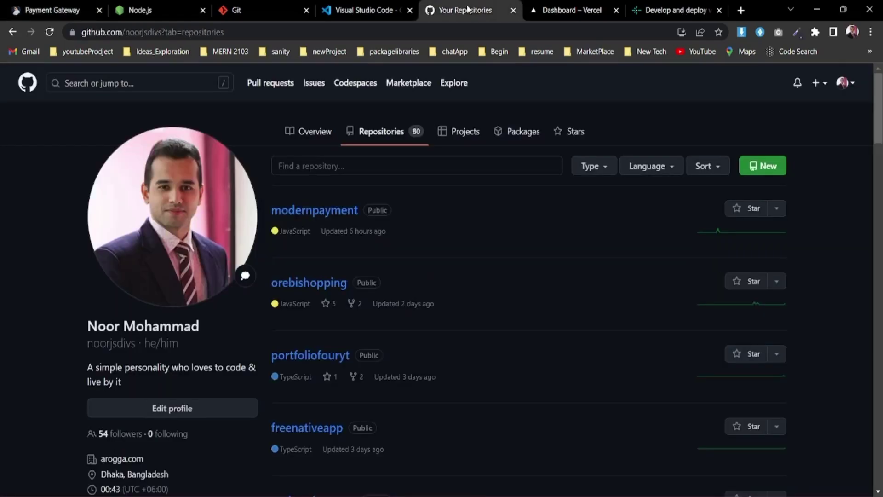
pyautogui.click(335, 210)
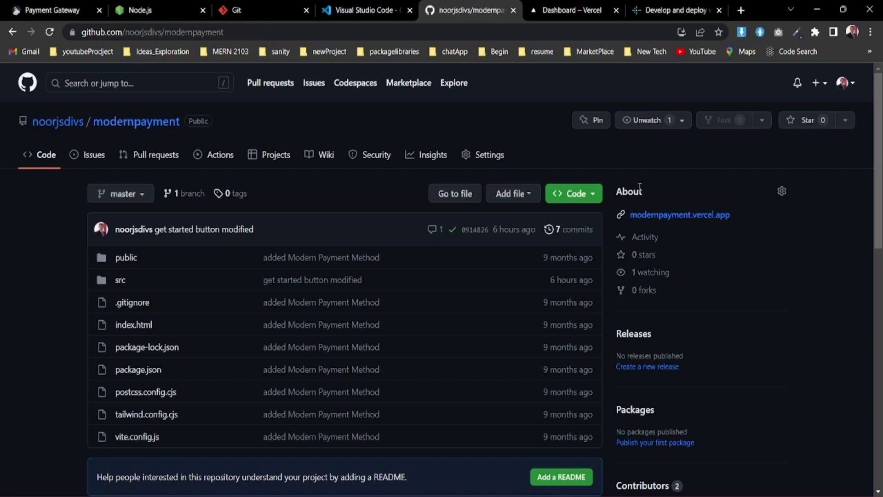
pyautogui.click(593, 202)
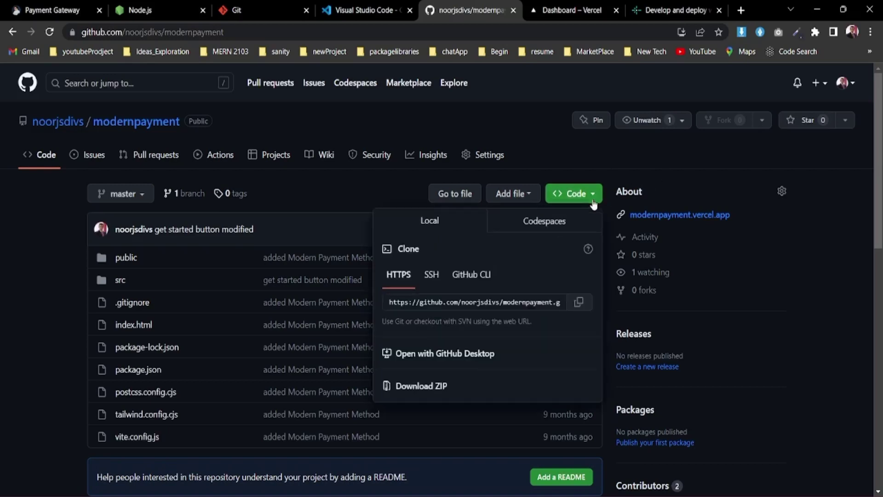
pyautogui.click(579, 302)
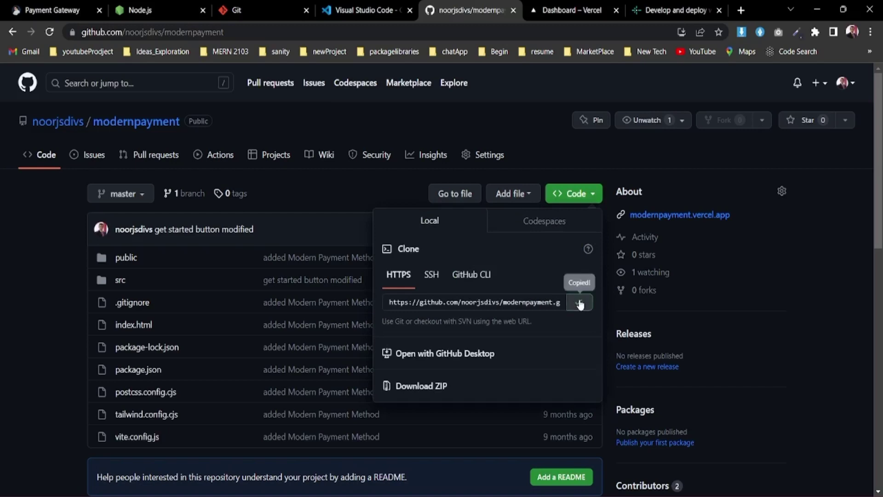
# - Switch to File Explorer, go to Desktop > youtube > yt, and open a PowerShell terminal in that folder
pyautogui.hotkey('alt', 'Tab')
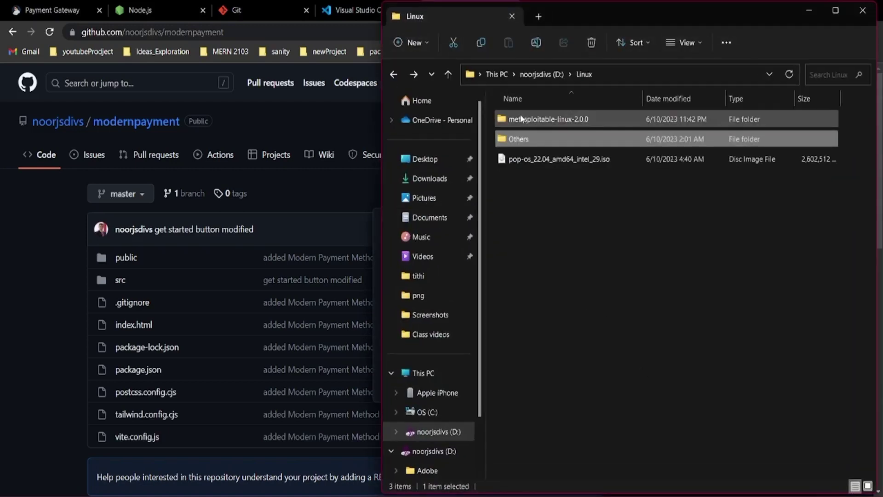
pyautogui.click(428, 162)
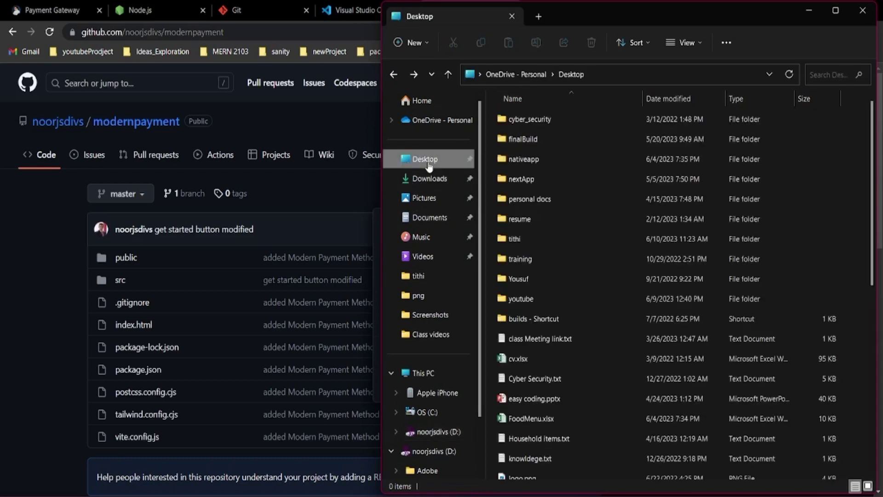
pyautogui.doubleClick(516, 296)
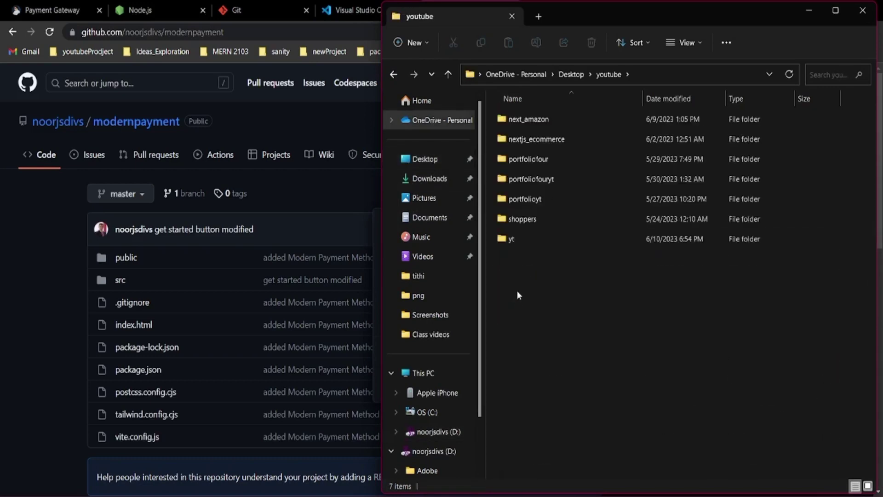
pyautogui.doubleClick(514, 238)
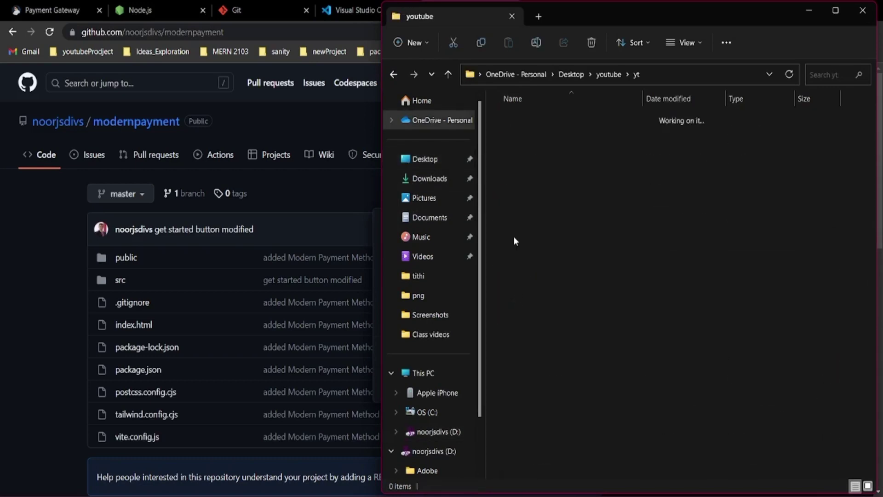
pyautogui.rightClick(558, 154)
pyautogui.click(605, 295)
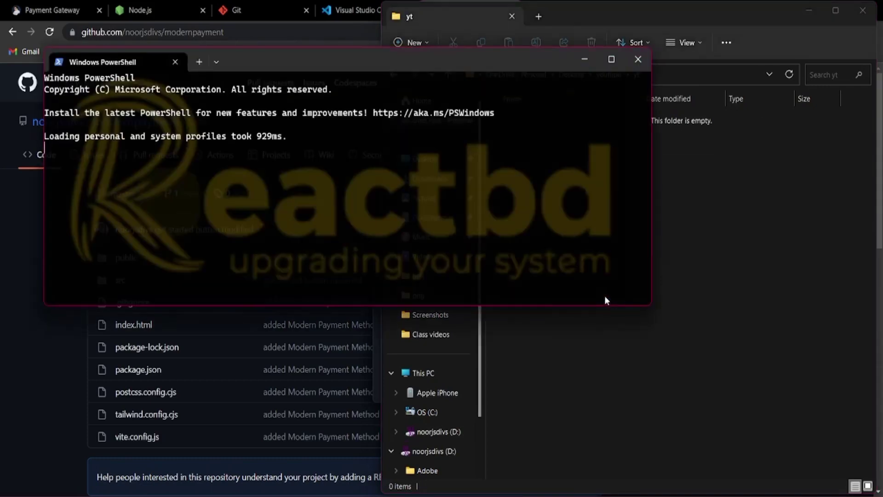
# - Clone the modernpayment repository into the yt folder by running git clone with the copied URL
pyautogui.write('git clone')
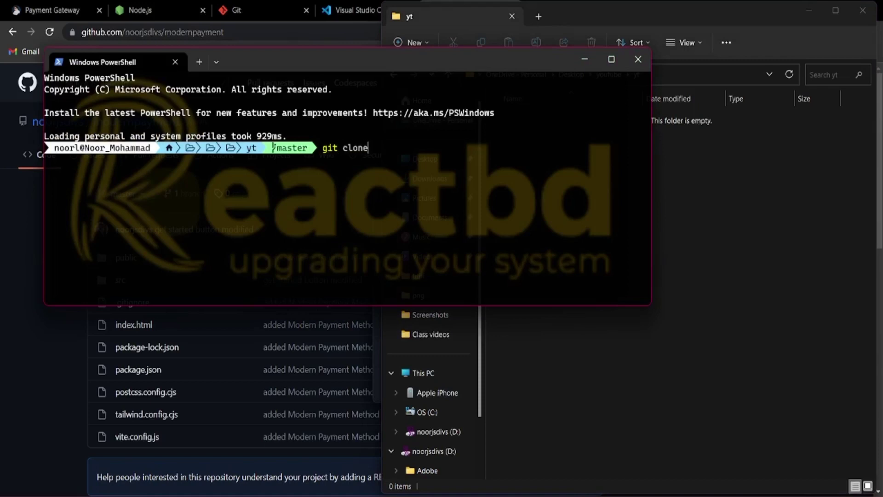
pyautogui.hotkey('ctrl', 'v')
pyautogui.press('Return')
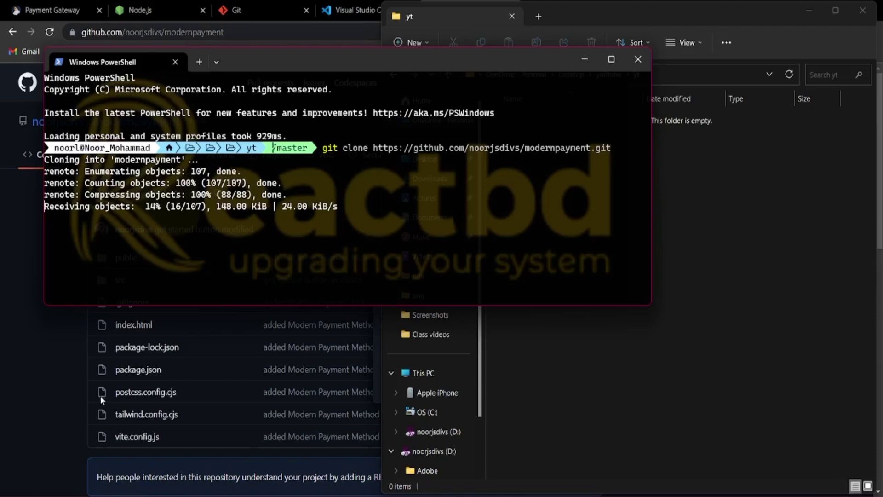
# - Return to the GitHub repository in the browser and review its clone and ZIP download options
pyautogui.click(57, 381)
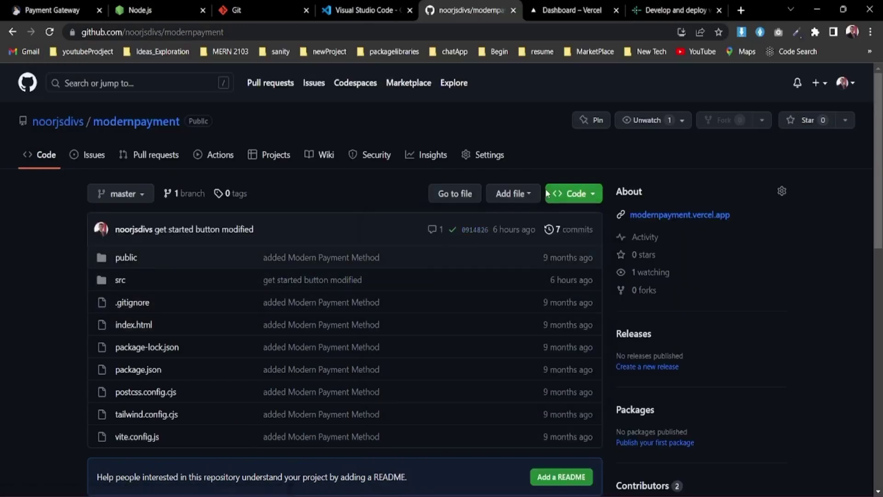
pyautogui.click(570, 200)
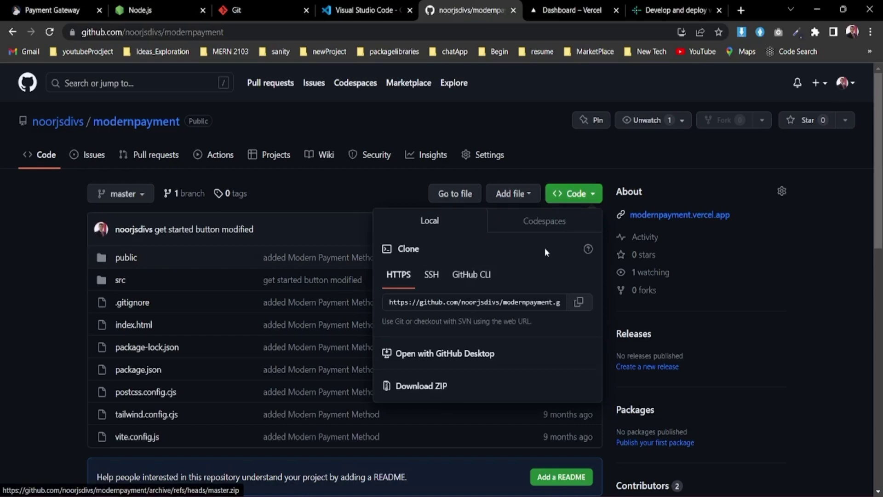
pyautogui.click(578, 198)
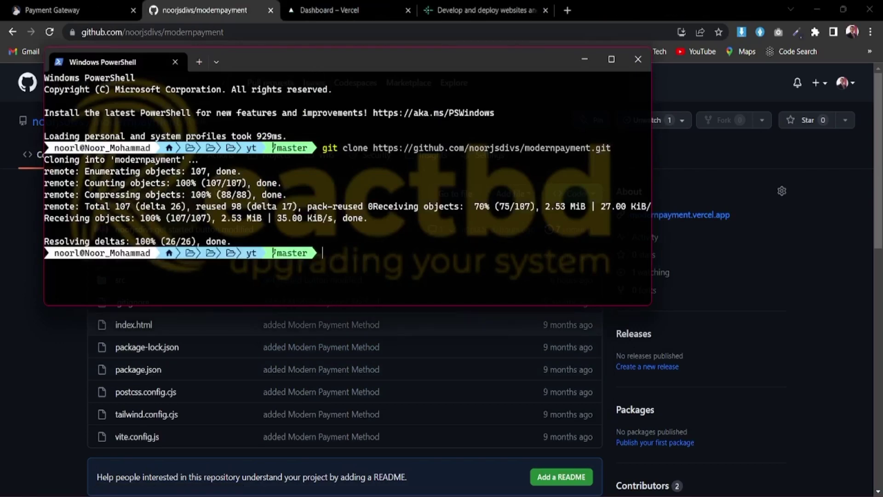
# - List the yt folder, change into modernpayment in PowerShell, and open the project in Visual Studio Code with "code ."
pyautogui.write('ls')
pyautogui.press('Return')
pyautogui.write('cd moder')
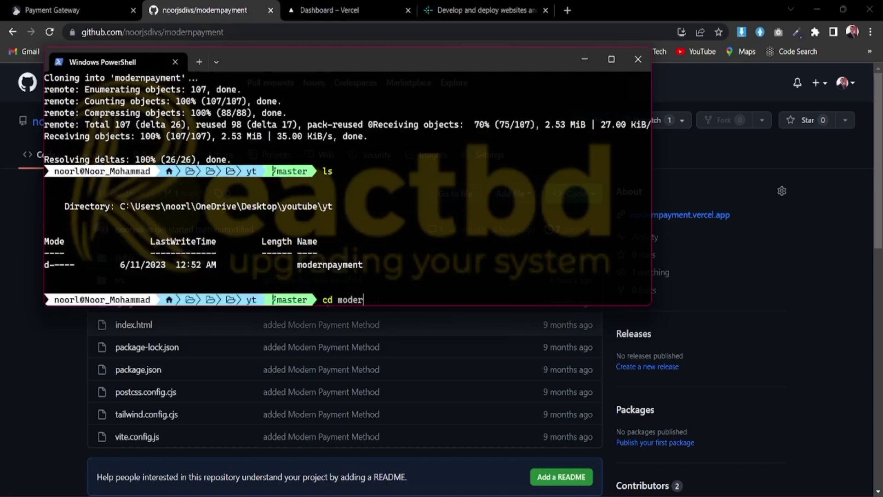
pyautogui.write('npayment')
pyautogui.press('Return')
pyautogui.write('code .')
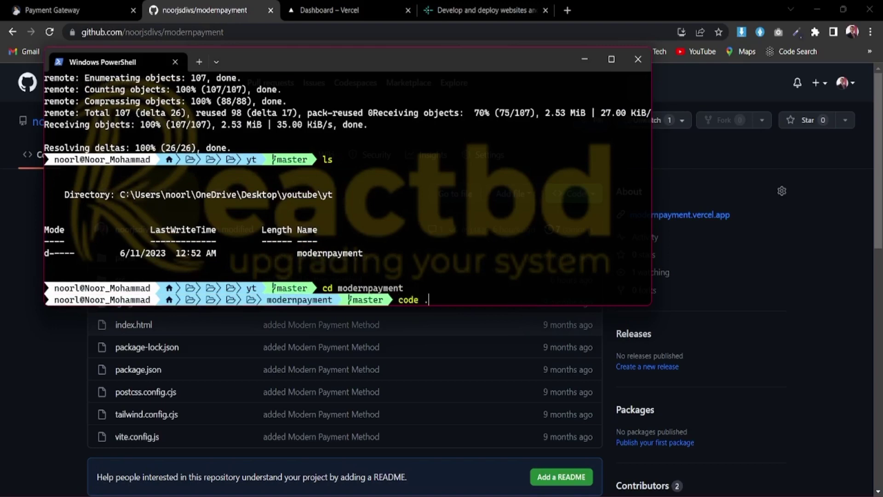
pyautogui.press('Return')
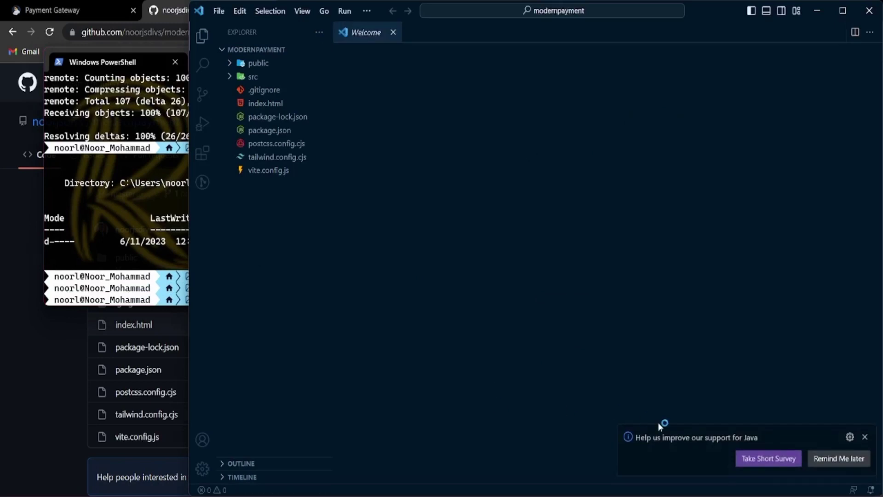
# - Dismiss the Java survey notification and set the editor window zoom to 120%
pyautogui.click(865, 437)
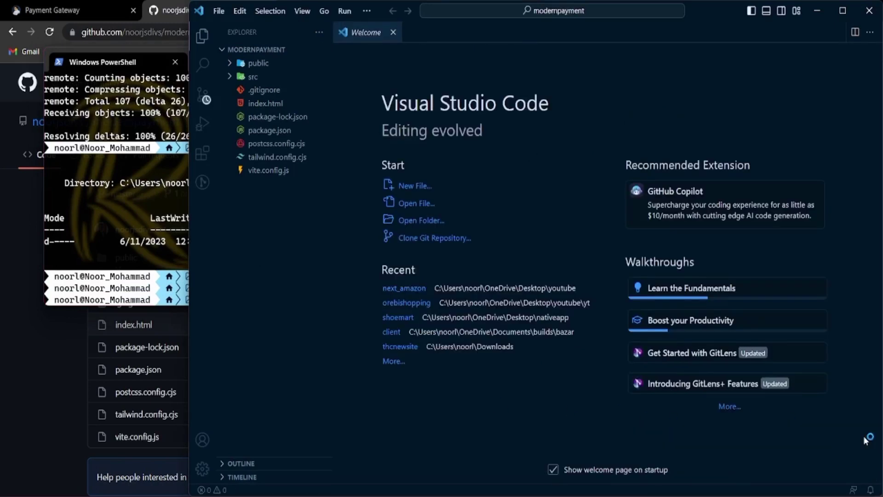
pyautogui.click(818, 489)
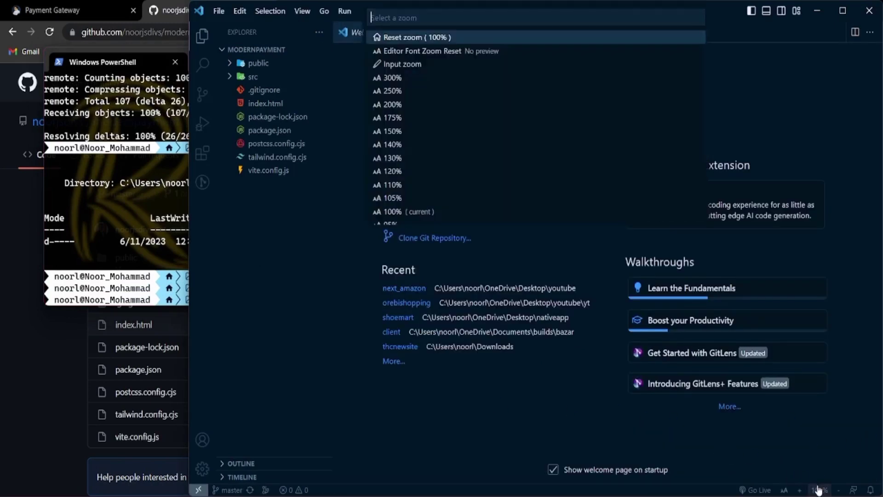
pyautogui.click(396, 169)
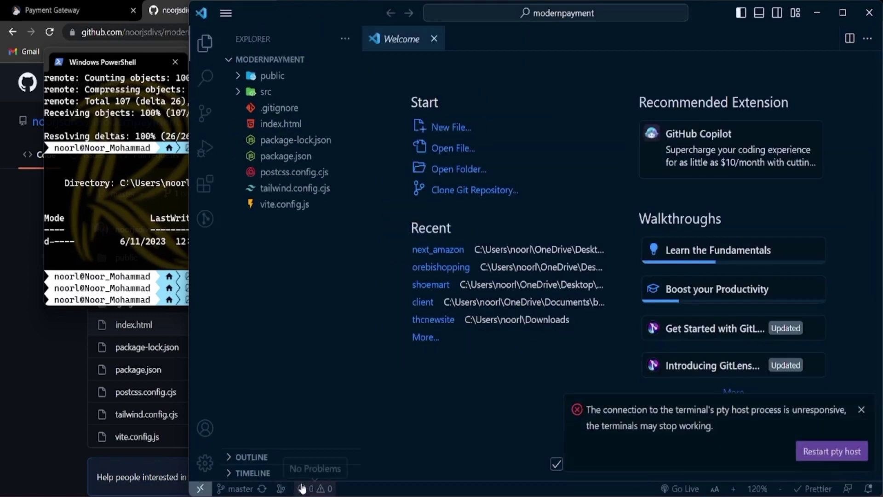
# - Open a Git Bash terminal in the modernpayment project and close the pwsh terminal
pyautogui.click(314, 488)
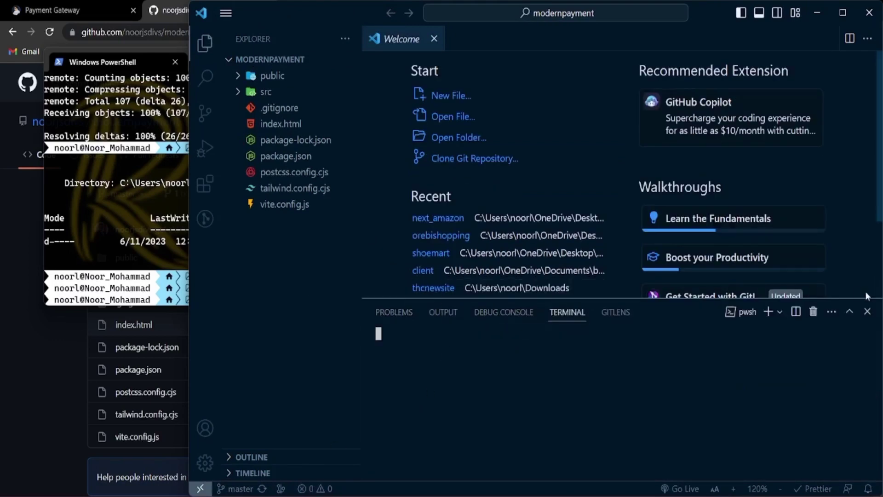
pyautogui.click(782, 314)
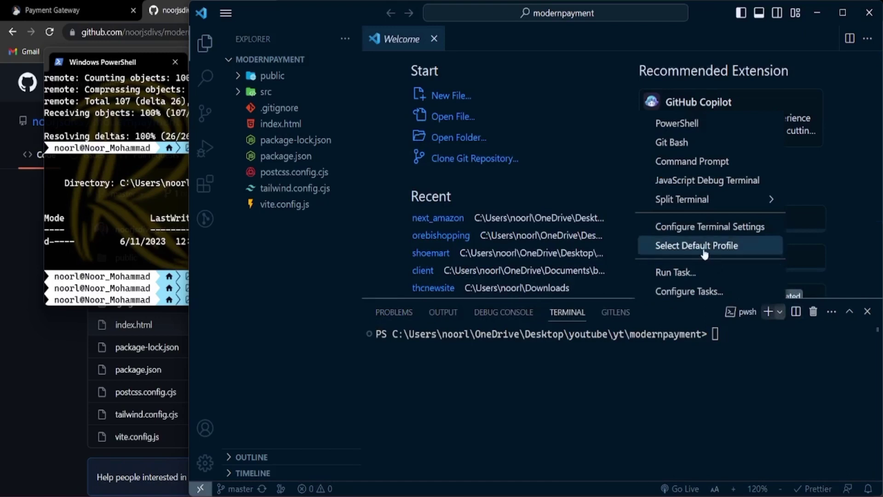
pyautogui.click(682, 147)
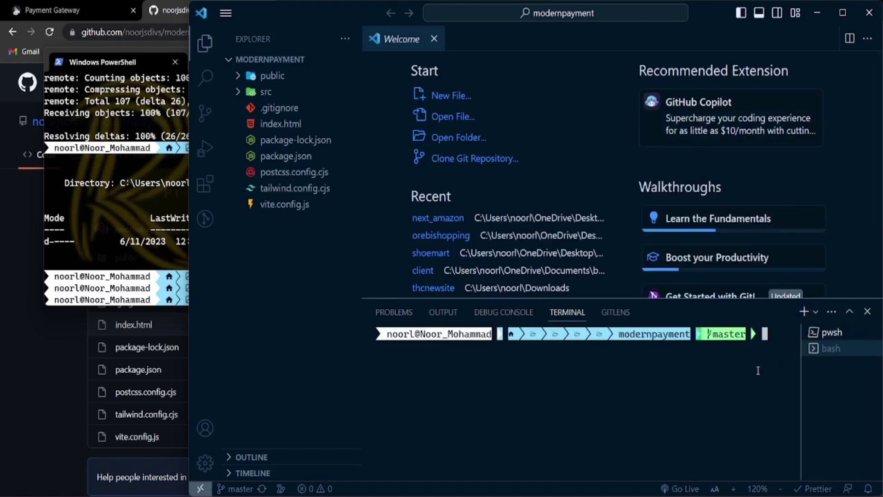
pyautogui.click(870, 332)
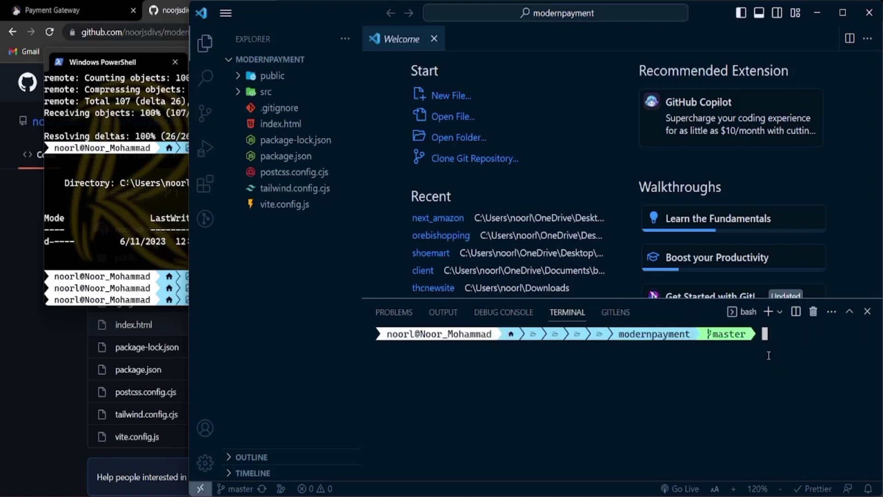
# - Install the project dependencies with "npm install", then inspect vite.config.js and the contents of the src folder
pyautogui.write('npm install')
pyautogui.press('Return')
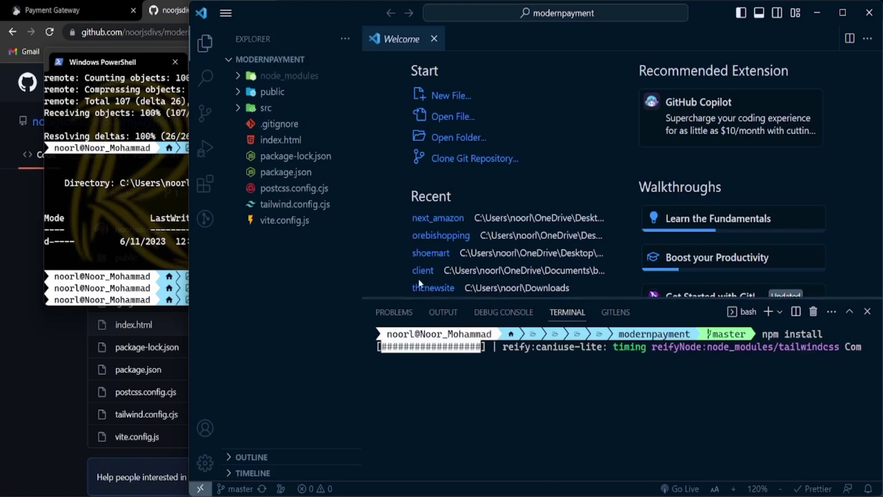
pyautogui.click(289, 221)
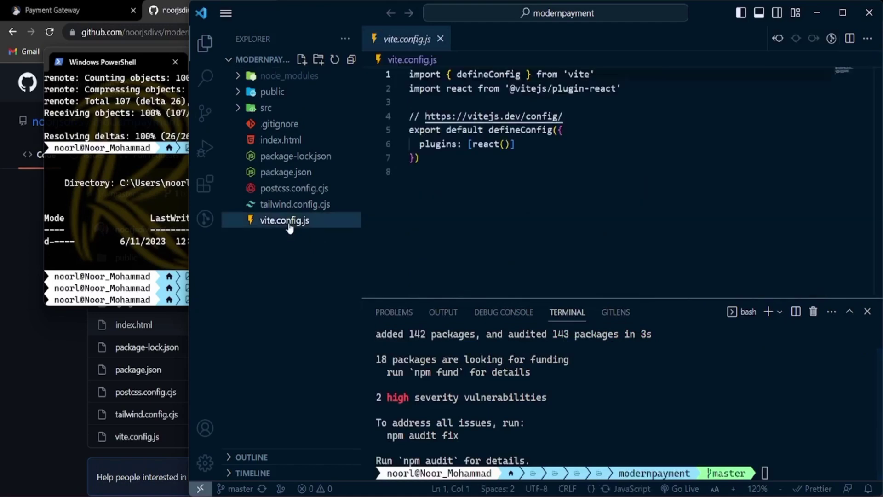
pyautogui.click(440, 40)
pyautogui.click(255, 110)
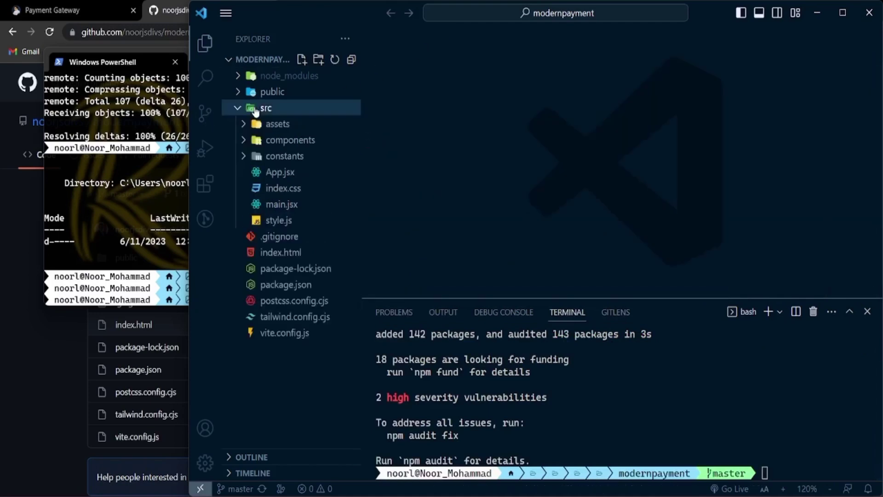
# - Start the development server with "npm run dev" and open its localhost:5173 address in the browser
pyautogui.click(808, 428)
pyautogui.write('npm run dev')
pyautogui.press('Return')
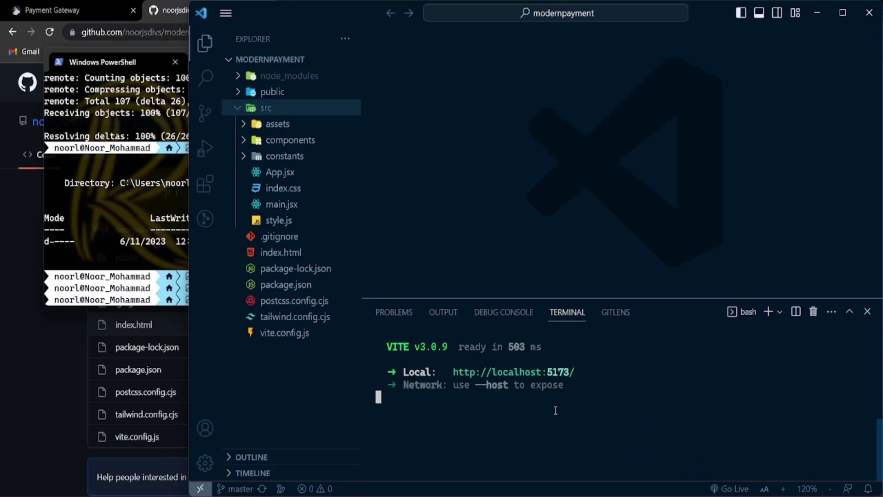
pyautogui.keyDown('ctrl'); pyautogui.click(520, 374); pyautogui.keyUp('ctrl')
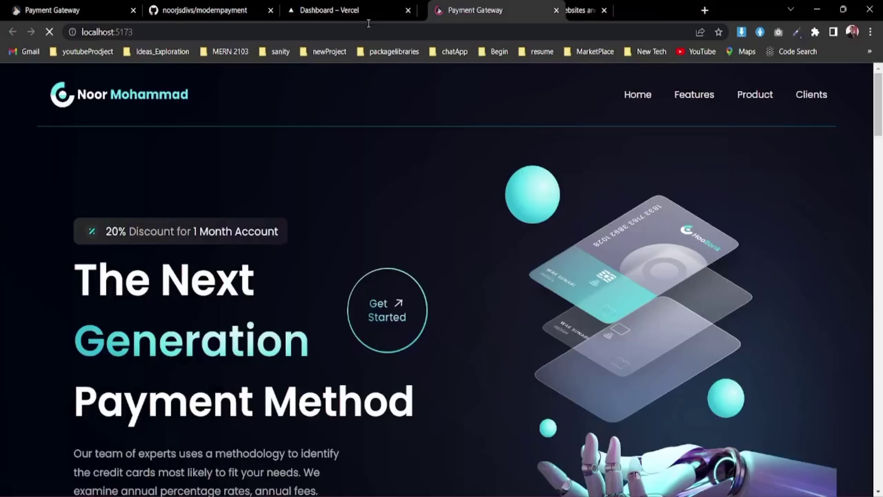
# - Place the localhost page beside the deployed modernpayment.vercel.app page among the browser tabs and close the deployed one
pyautogui.moveTo(608, 12); pyautogui.dragTo(233, 6)
pyautogui.click(82, 11)
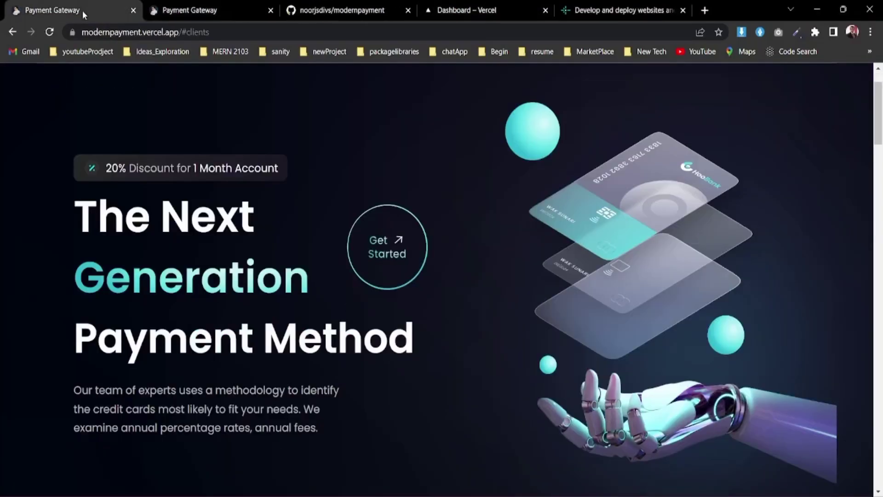
pyautogui.click(133, 10)
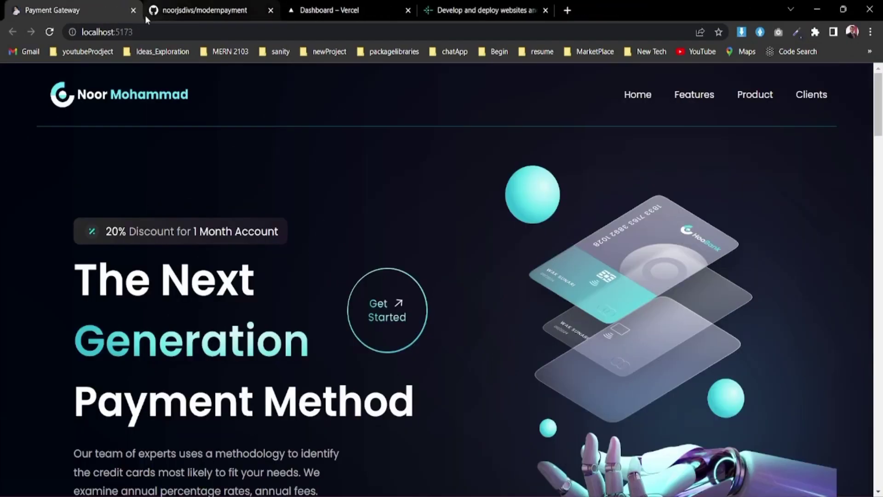
pyautogui.click(154, 32)
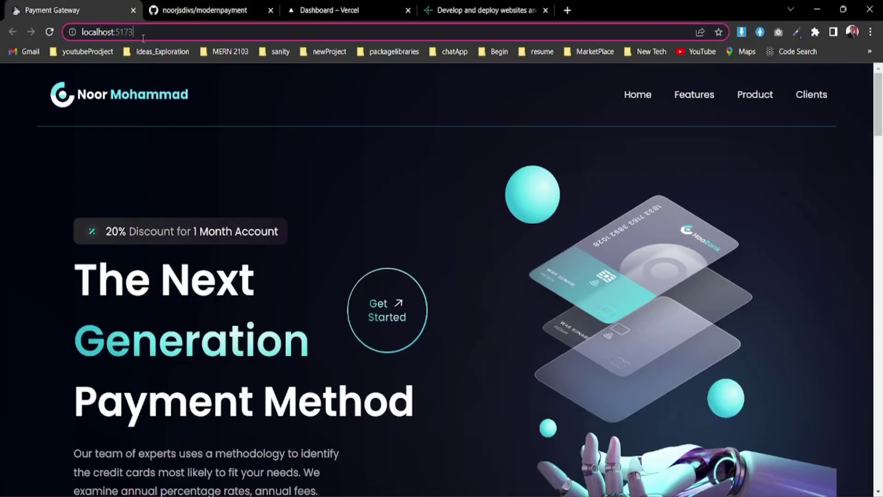
pyautogui.click(132, 124)
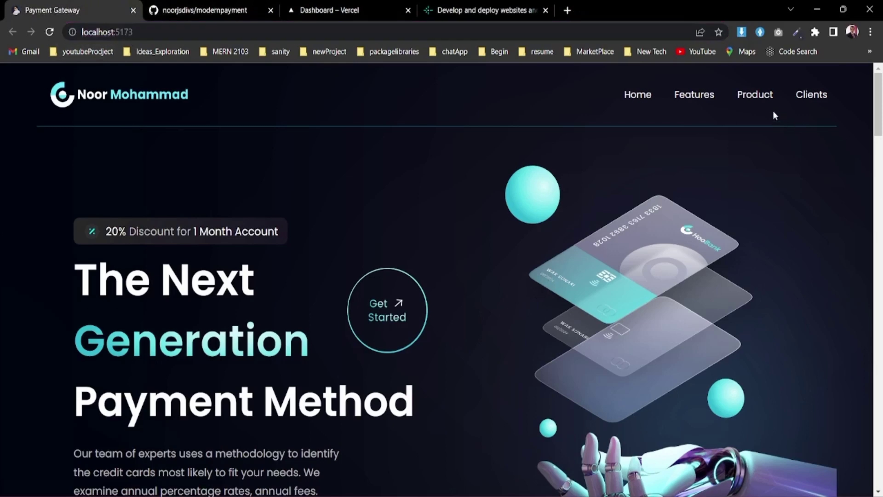
# - Switch to Visual Studio Code, shrink the terminal area, and view Discount.svg and dropbox.png in the assets folder
pyautogui.hotkey('alt', 'Tab')
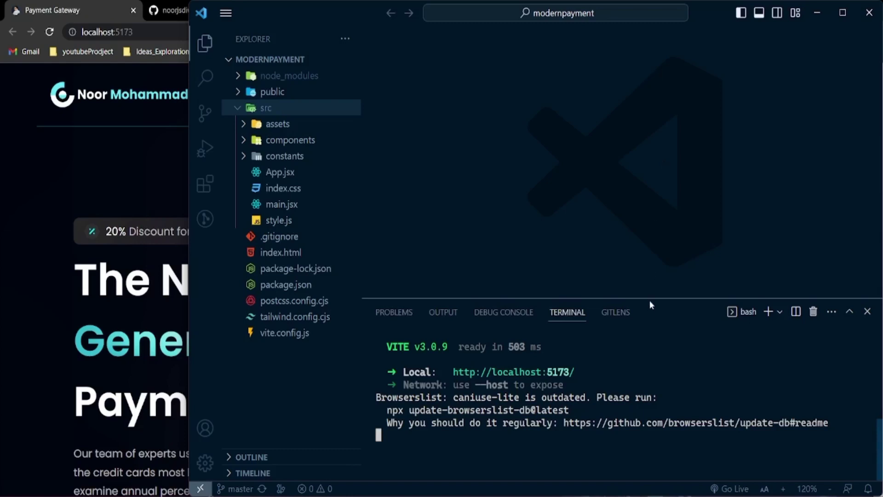
pyautogui.moveTo(650, 299); pyautogui.dragTo(638, 371)
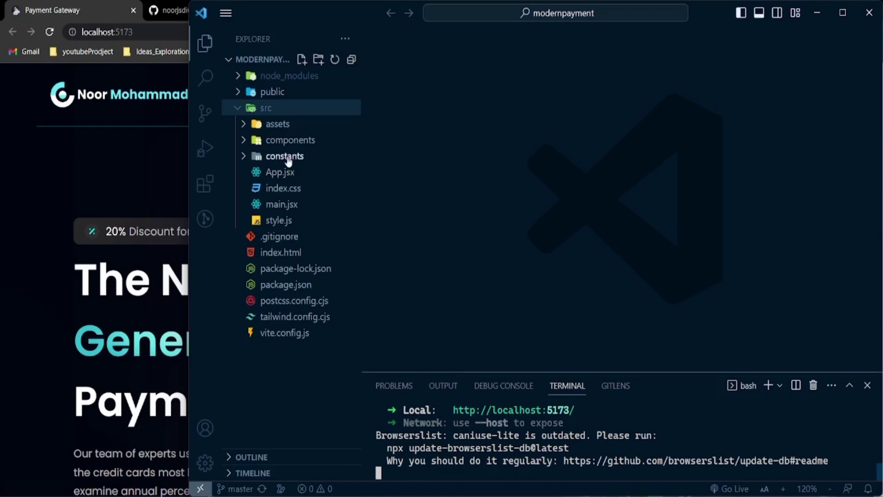
pyautogui.click(271, 127)
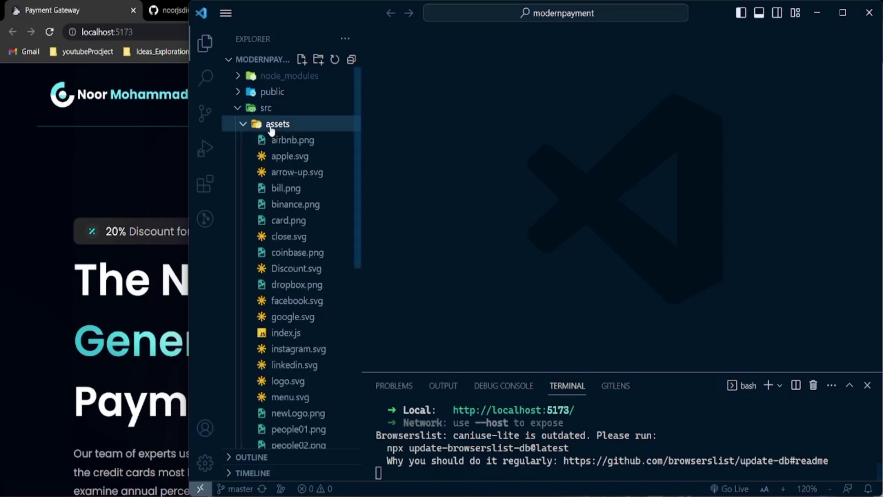
pyautogui.click(294, 271)
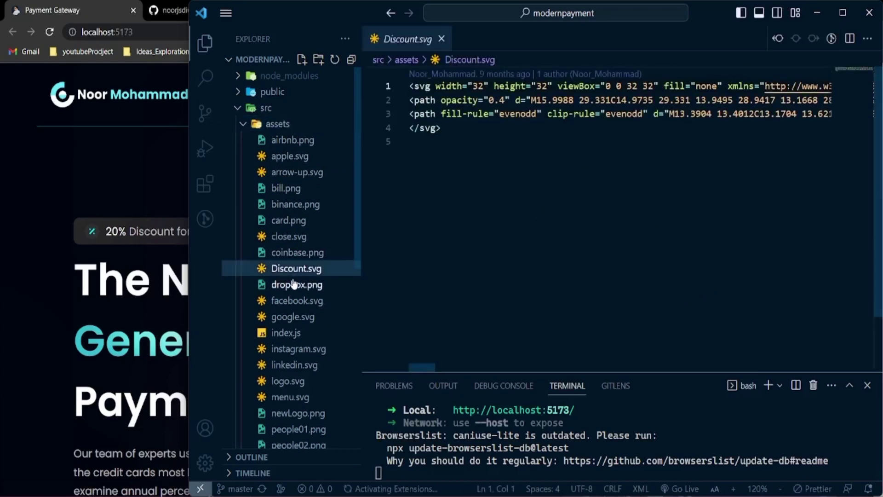
pyautogui.click(297, 285)
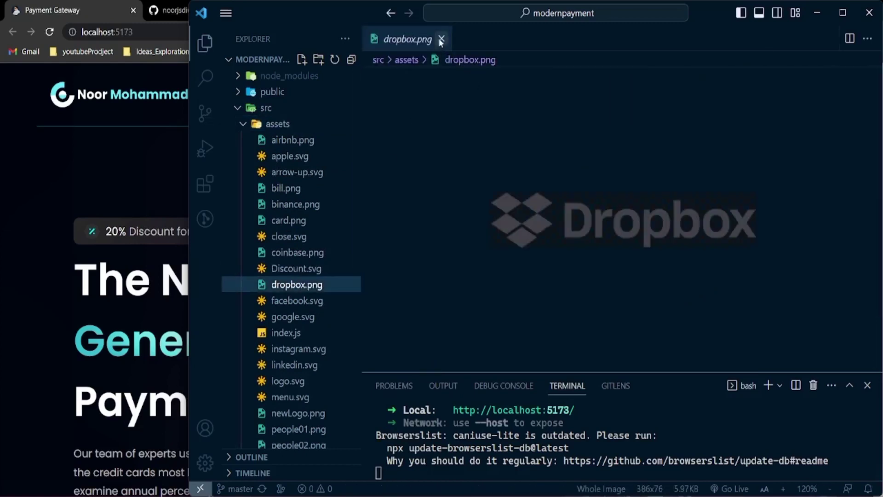
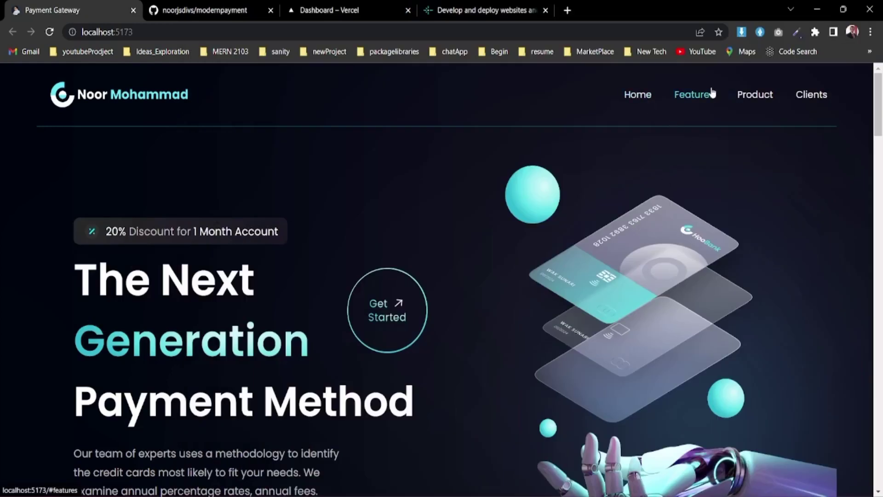
# - Examine how the navigation labels are defined in the navLinks array of index.js in the constants folder
pyautogui.hotkey('alt', 'Tab')
pyautogui.moveTo(710, 86)
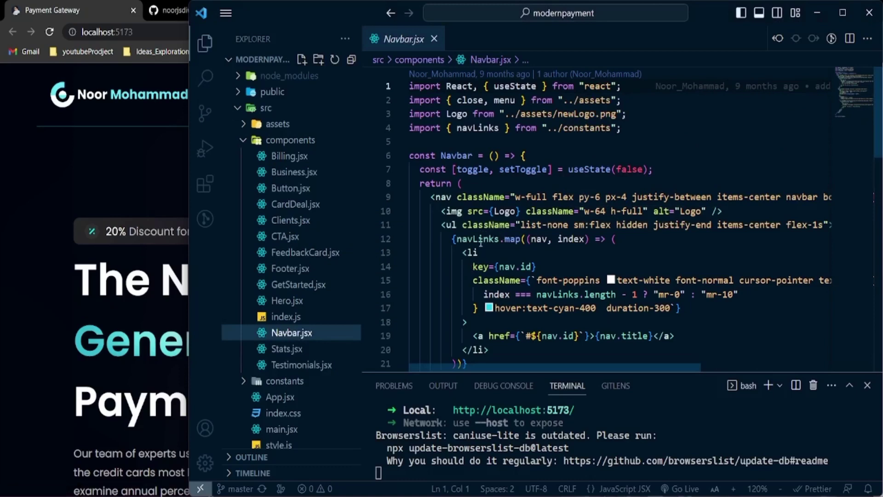
pyautogui.moveTo(483, 244)
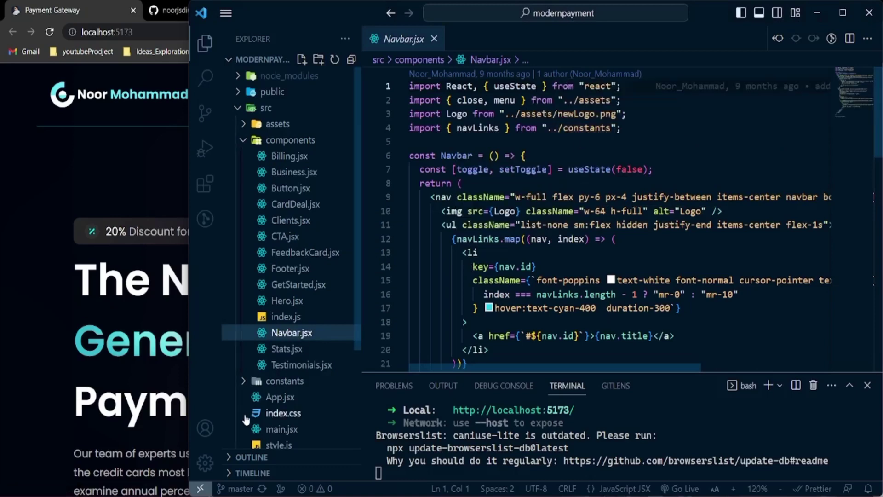
pyautogui.click(265, 381)
pyautogui.click(278, 396)
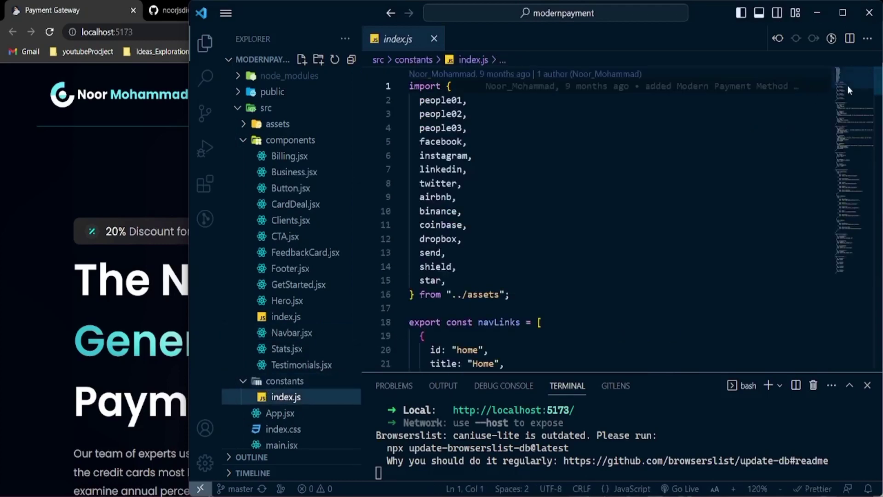
pyautogui.moveTo(849, 82); pyautogui.dragTo(851, 96)
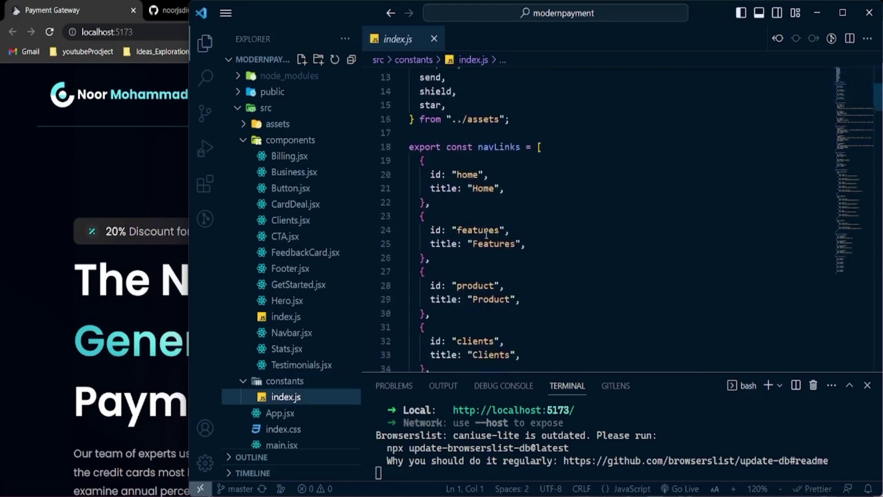
# - Change the title of the navLinks entry with id "features" to "Products", save index.js, and check the page in the browser
pyautogui.doubleClick(486, 232)
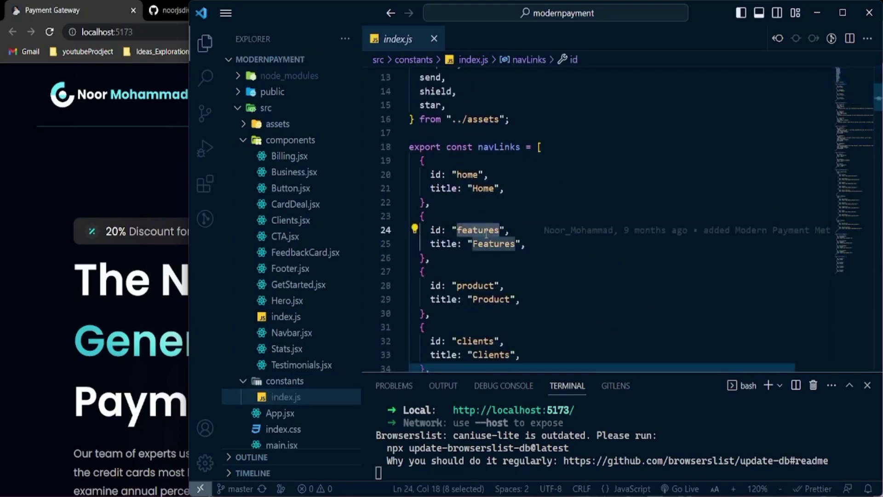
pyautogui.doubleClick(482, 244)
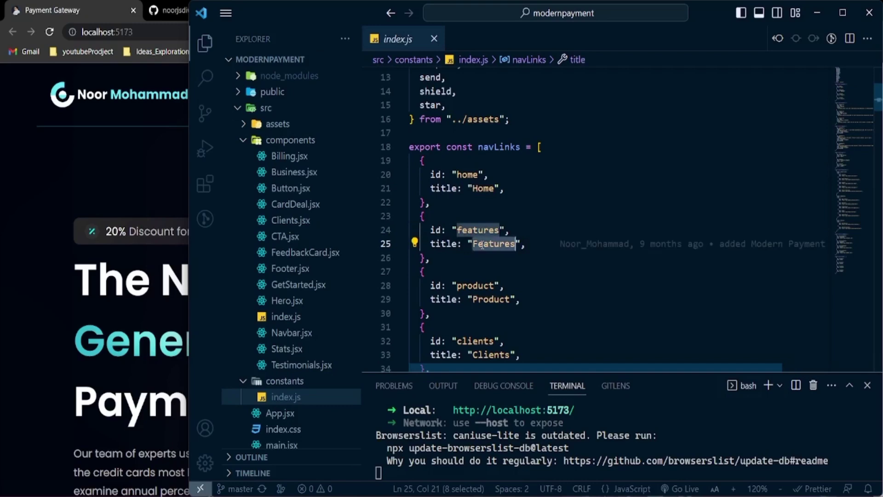
pyautogui.write('Products')
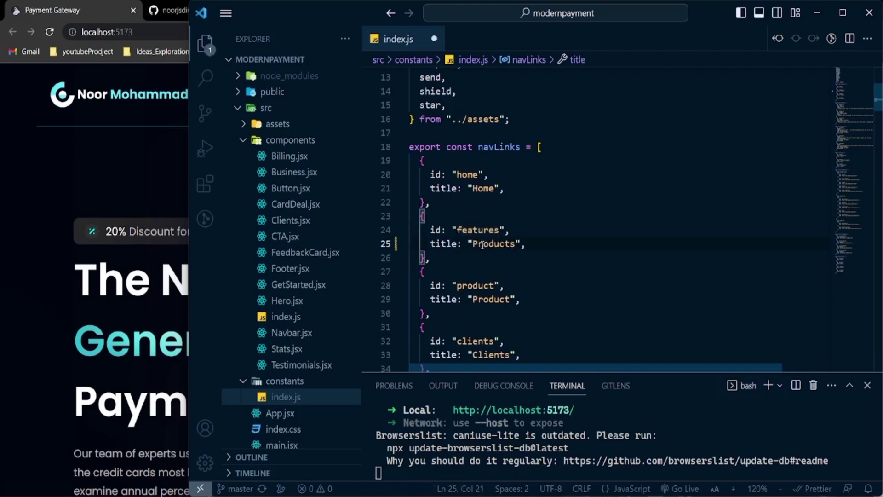
pyautogui.hotkey('ctrl', 's')
pyautogui.hotkey('alt', 'Tab')
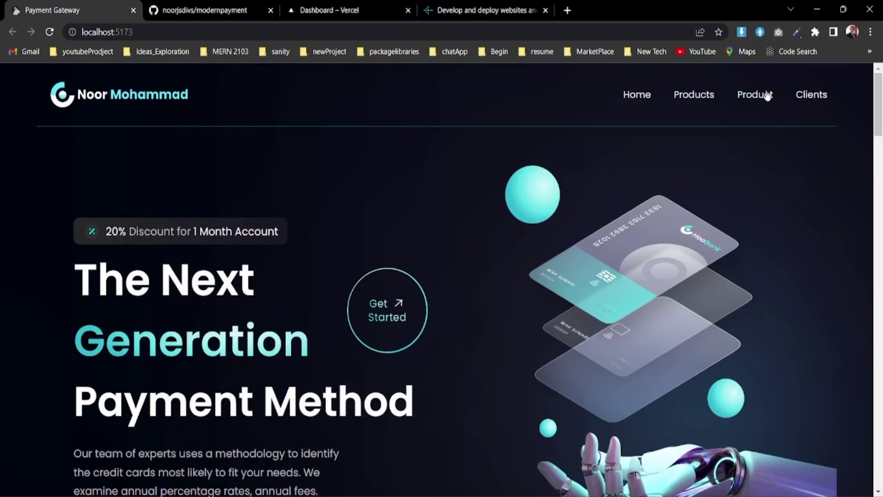
# - Undo the navigation title change in index.js, save the file, and check the page in the browser
pyautogui.hotkey('alt', 'Tab')
pyautogui.hotkey('ctrl', 'z')
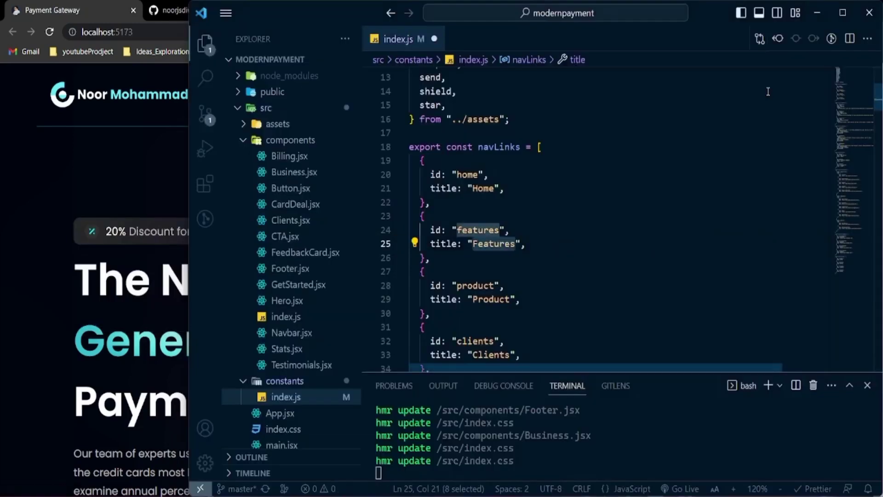
pyautogui.hotkey('ctrl', 's')
pyautogui.hotkey('alt', 'Tab')
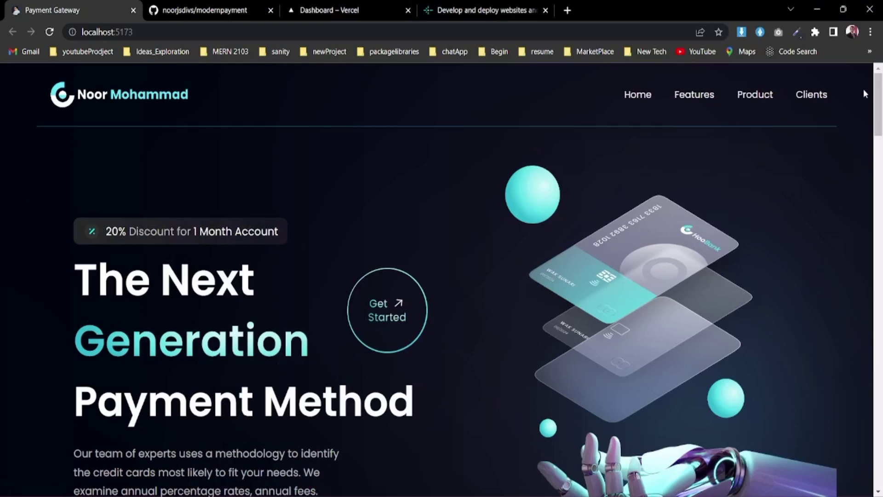
# - Replace the word "Generation" in Hero.jsx with five-word lorem placeholder text (lorem5), save, and check the page in the browser
pyautogui.hotkey('alt', 'Tab')
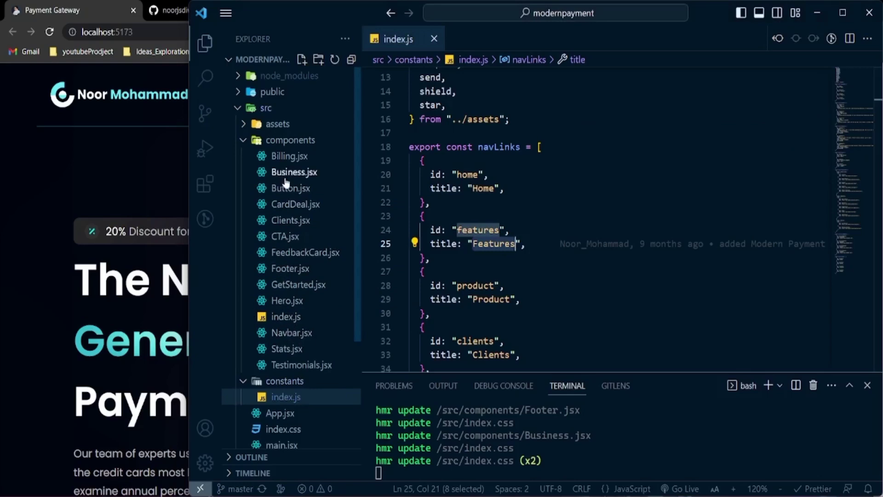
pyautogui.click(290, 300)
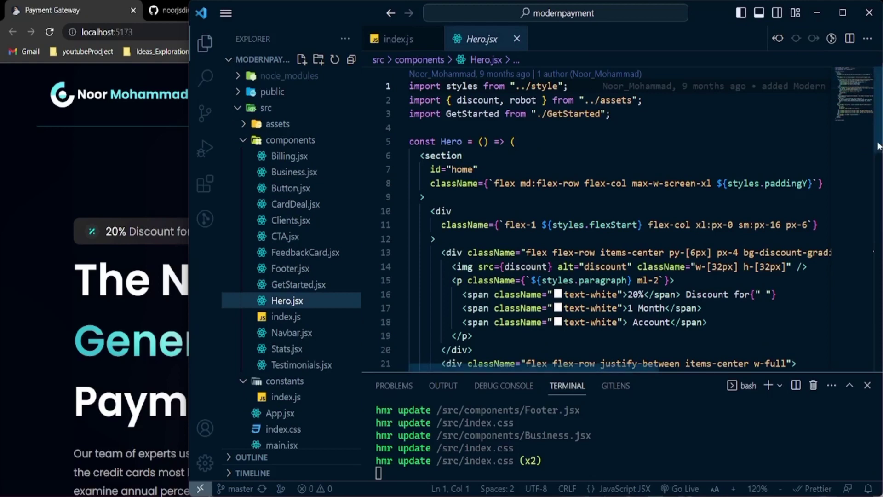
pyautogui.moveTo(879, 146); pyautogui.dragTo(879, 194)
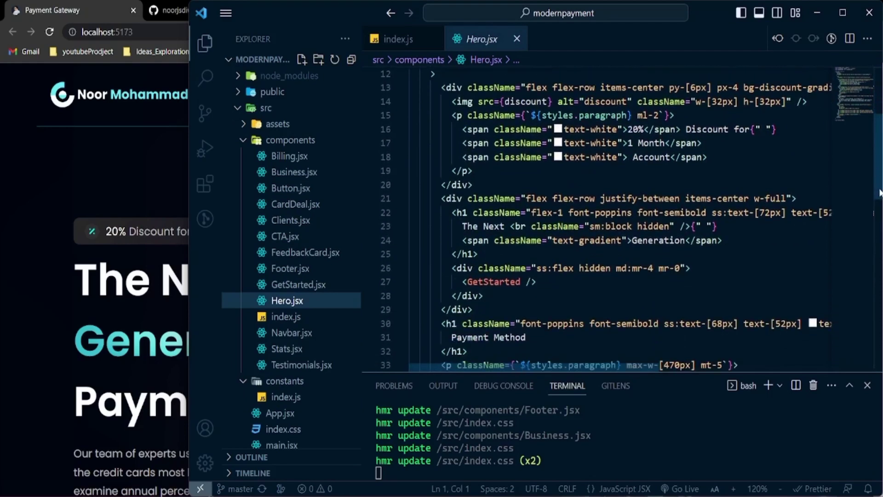
pyautogui.click(661, 240)
pyautogui.doubleClick(660, 240)
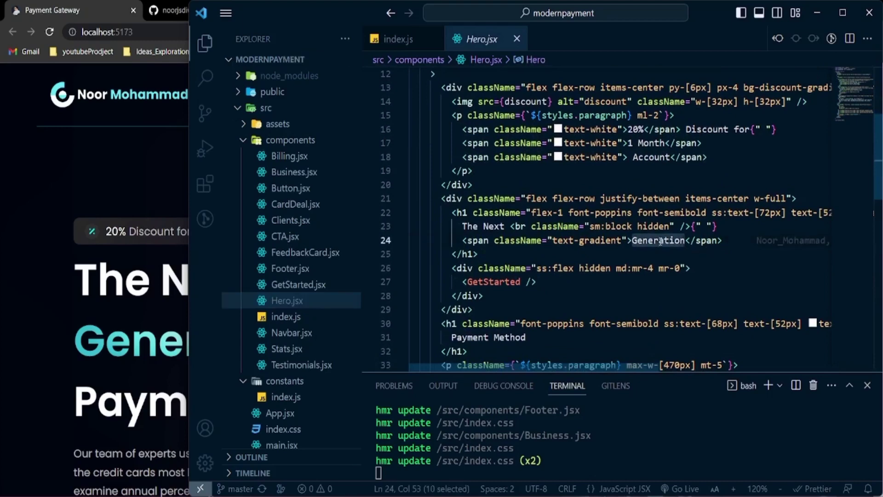
pyautogui.write('lorem5')
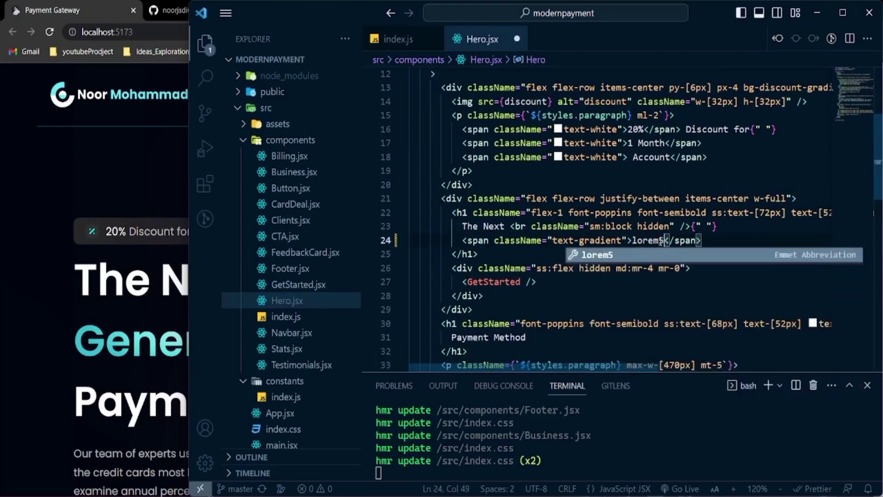
pyautogui.press('Tab')
pyautogui.hotkey('ctrl', 's')
pyautogui.hotkey('alt', 'Tab')
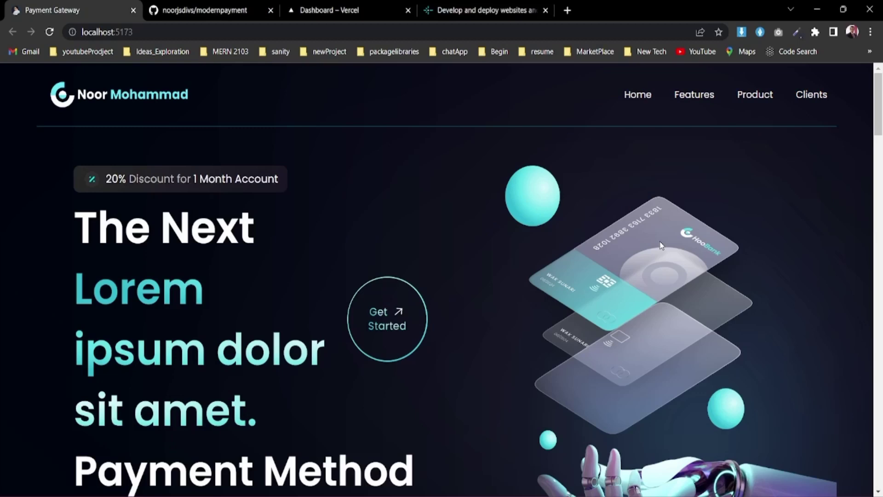
# - Undo the placeholder text edit in Hero.jsx to restore "Generation", save the file, and check the page in the browser
pyautogui.hotkey('alt', 'Tab')
pyautogui.hotkey('ctrl', 'z')
pyautogui.hotkey('ctrl', 'z')
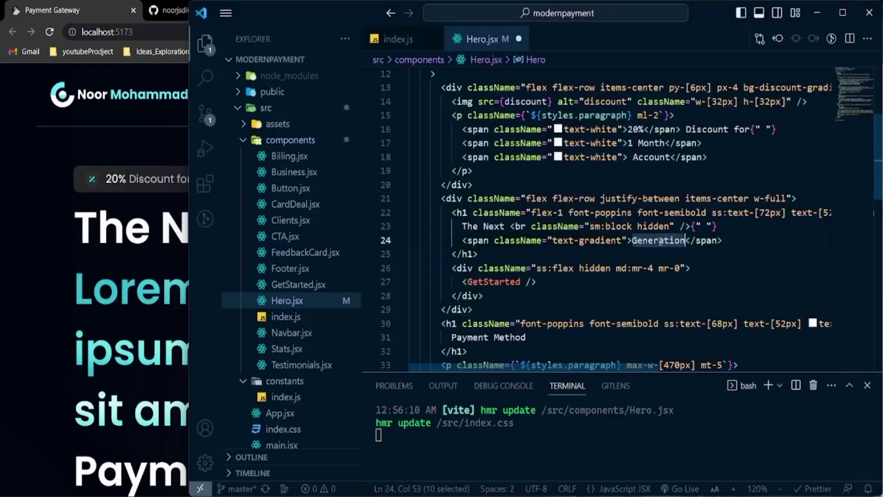
pyautogui.hotkey('ctrl', 's')
pyautogui.hotkey('alt', 'Tab')
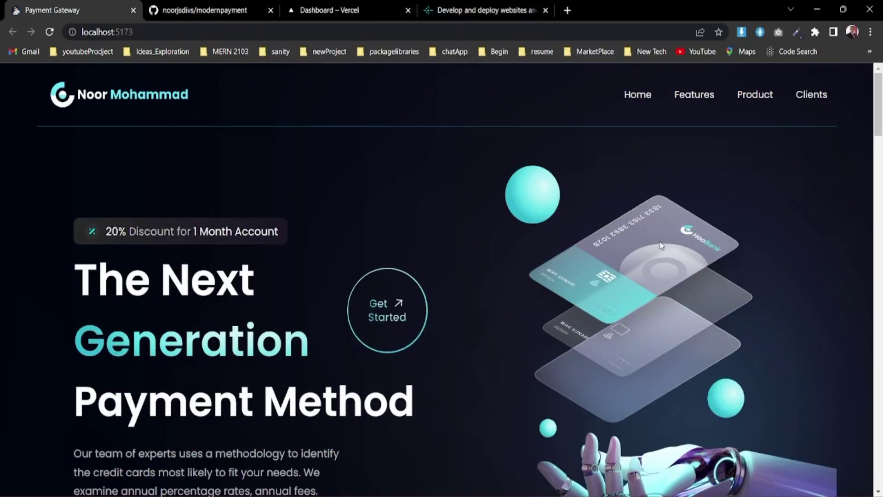
pyautogui.hotkey('alt', 'Tab')
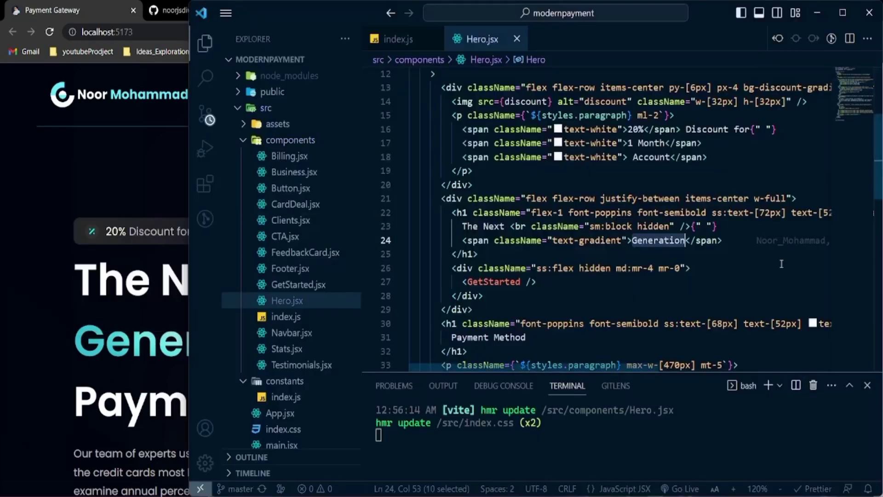
pyautogui.hotkey('alt', 'Tab')
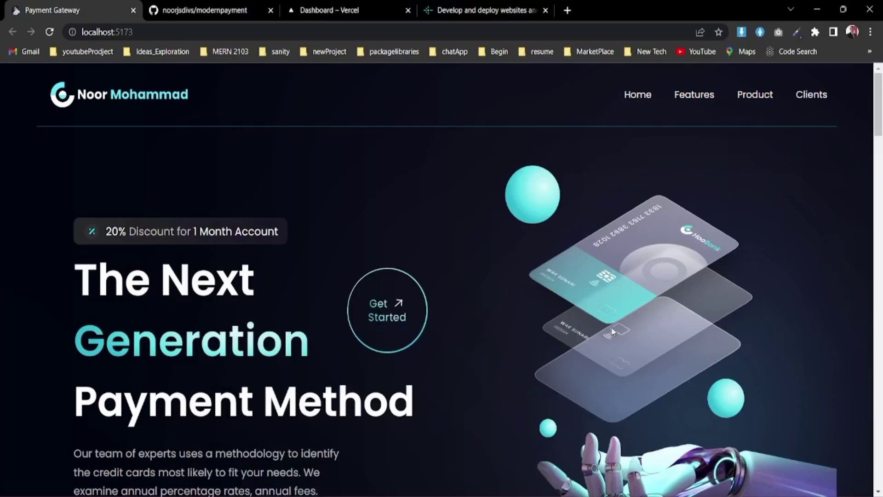
pyautogui.scroll(-2, 612, 329)
pyautogui.scroll(2, 611, 326)
# - Copy the localhost:5173 address and open the Responsinator website in a new browser tab
pyautogui.click(301, 34)
pyautogui.hotkey('ctrl', 'c')
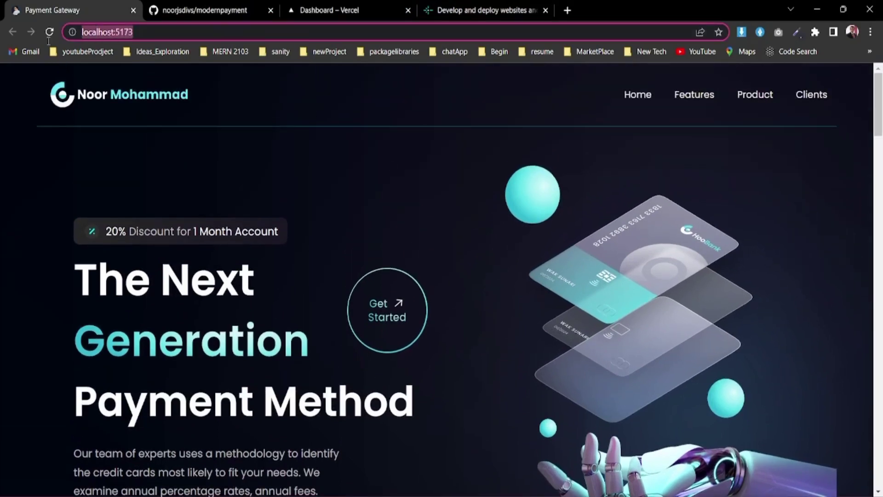
pyautogui.hotkey('ctrl', 't')
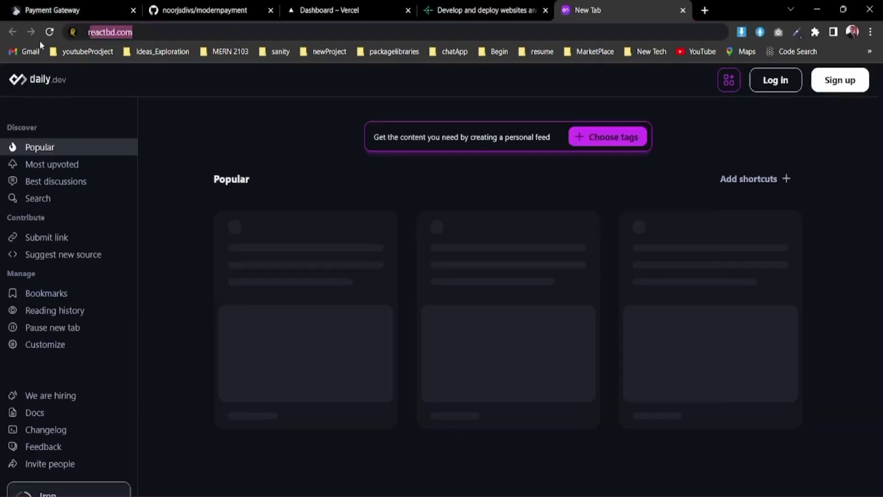
pyautogui.write('resp')
pyautogui.press('Return')
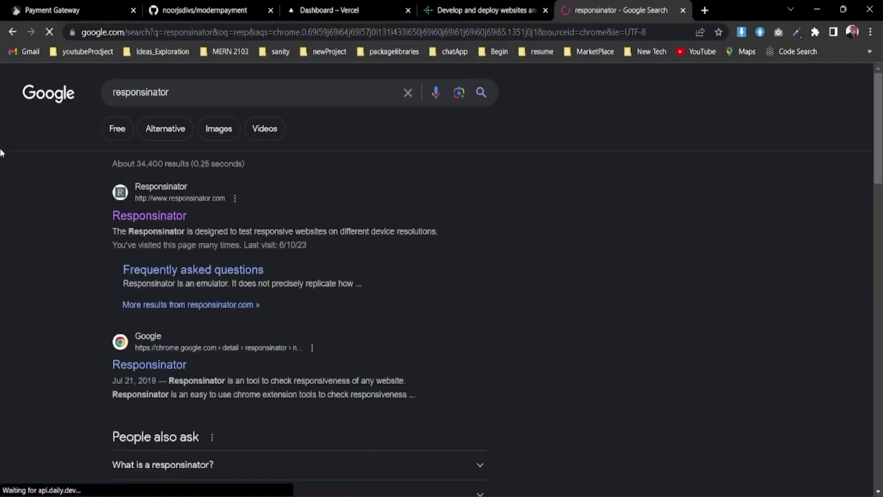
pyautogui.click(170, 217)
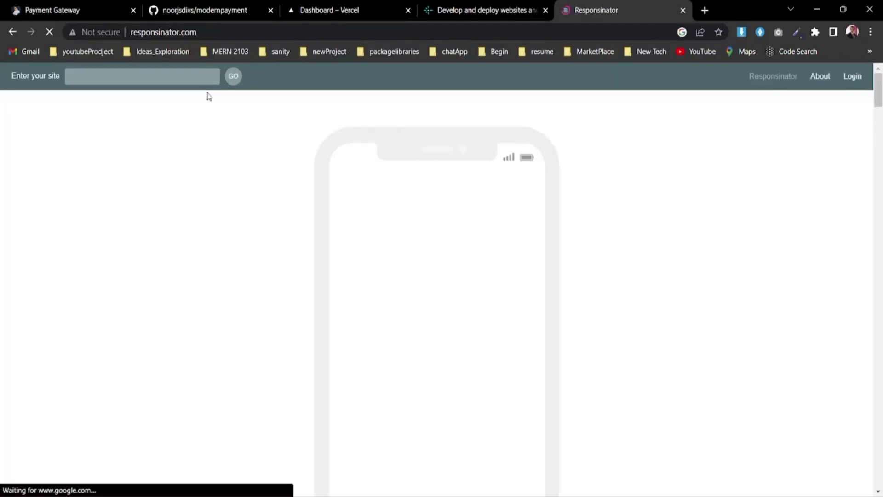
pyautogui.click(182, 77)
pyautogui.hotkey('ctrl', 'v')
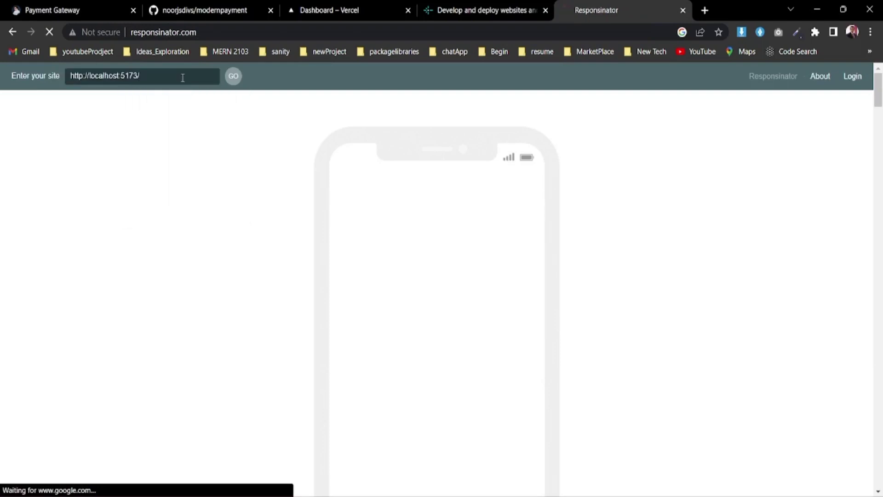
pyautogui.press('Return')
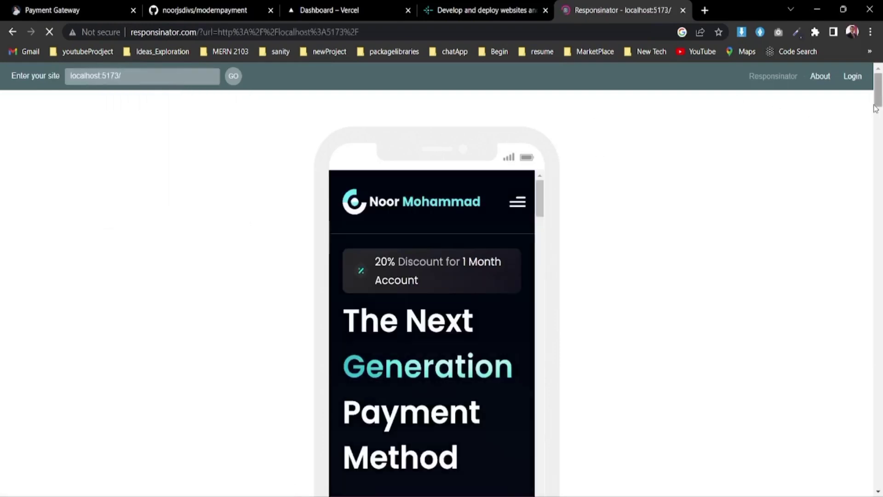
pyautogui.click(514, 203)
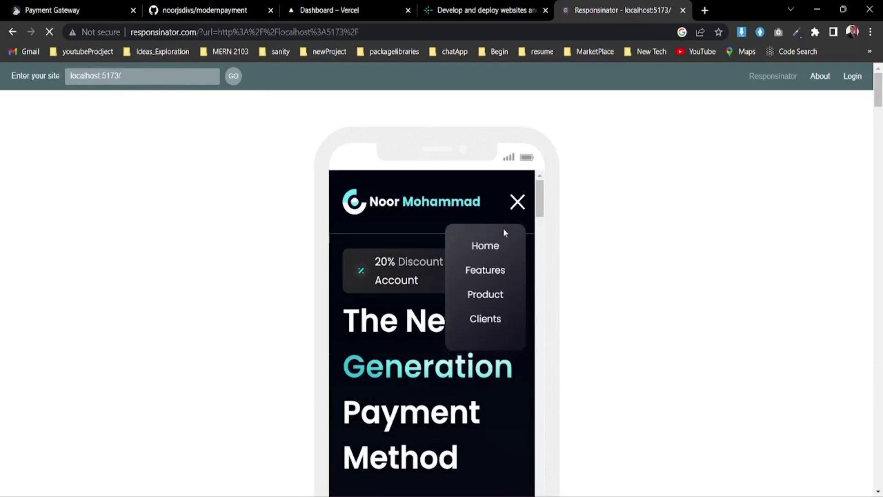
pyautogui.click(485, 296)
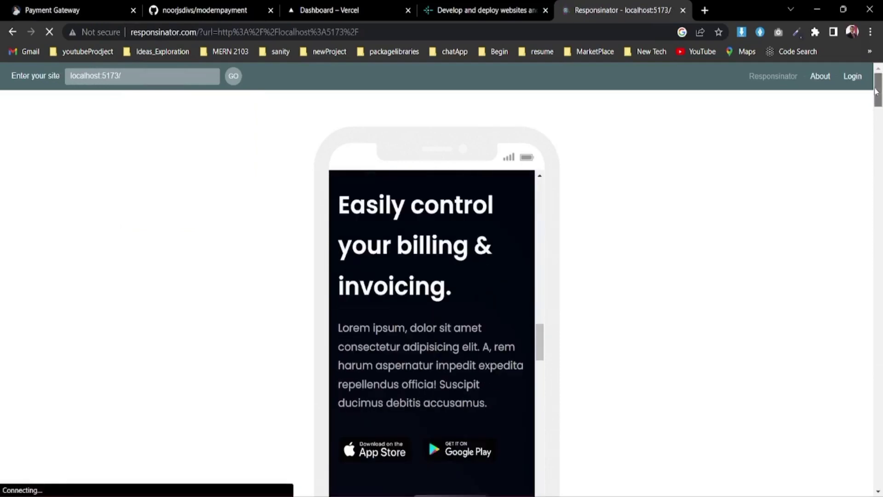
pyautogui.moveTo(878, 74); pyautogui.dragTo(880, 373)
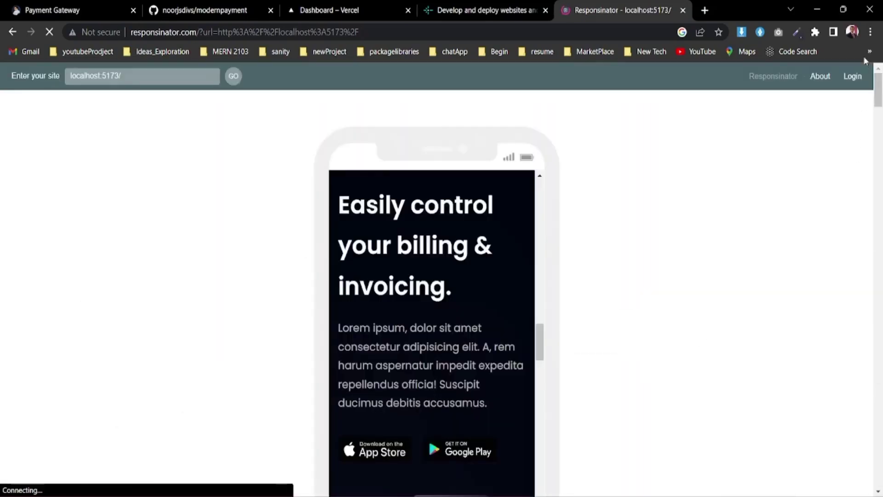
pyautogui.click(683, 11)
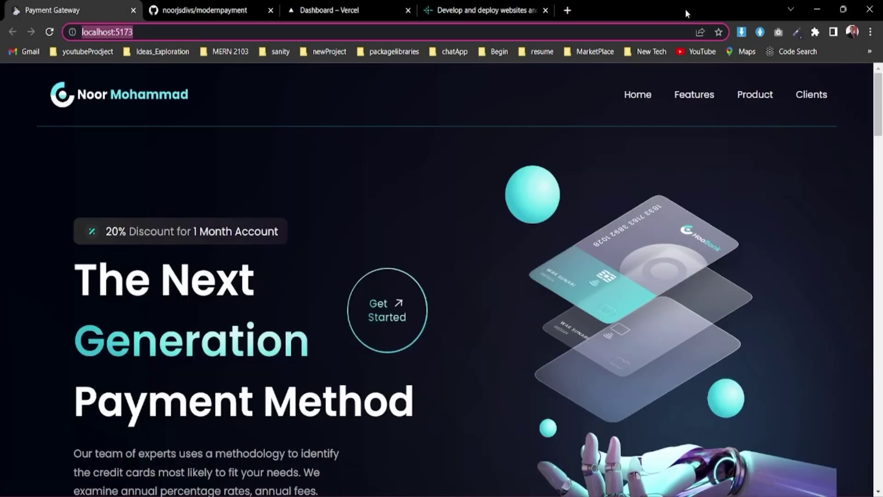
# - Stop the running Vite dev server in the Visual Studio Code terminal and enlarge the terminal area
pyautogui.hotkey('alt', 'Tab')
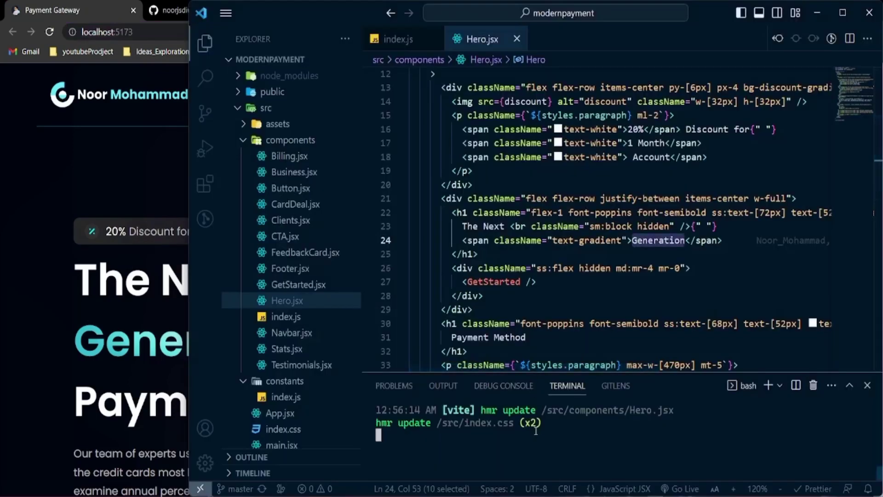
pyautogui.hotkey('ctrl', 'c')
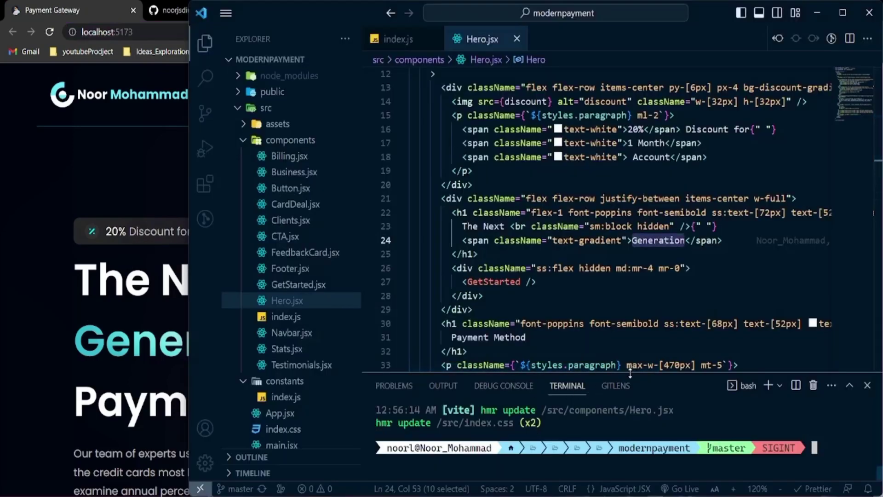
pyautogui.moveTo(630, 373); pyautogui.dragTo(617, 312)
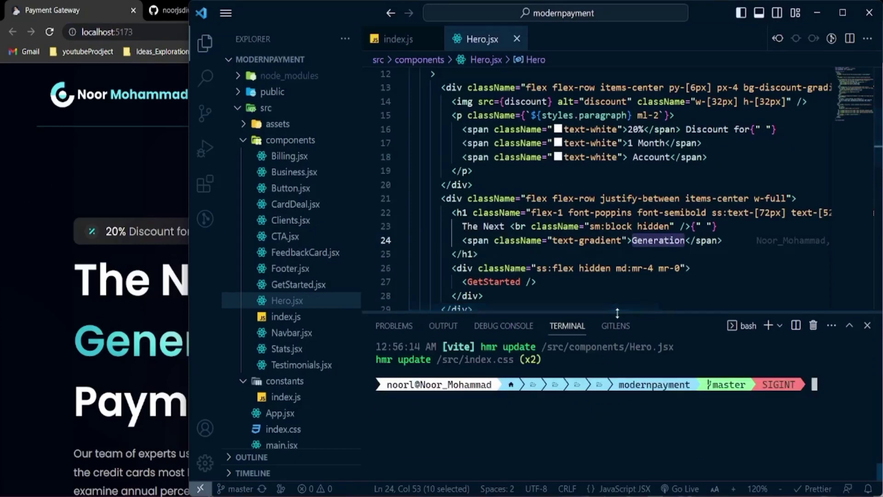
# - Look at the .git folder inside modernpayment in File Explorer and view the modernpayment repository on GitHub
pyautogui.hotkey('alt', 'Tab')
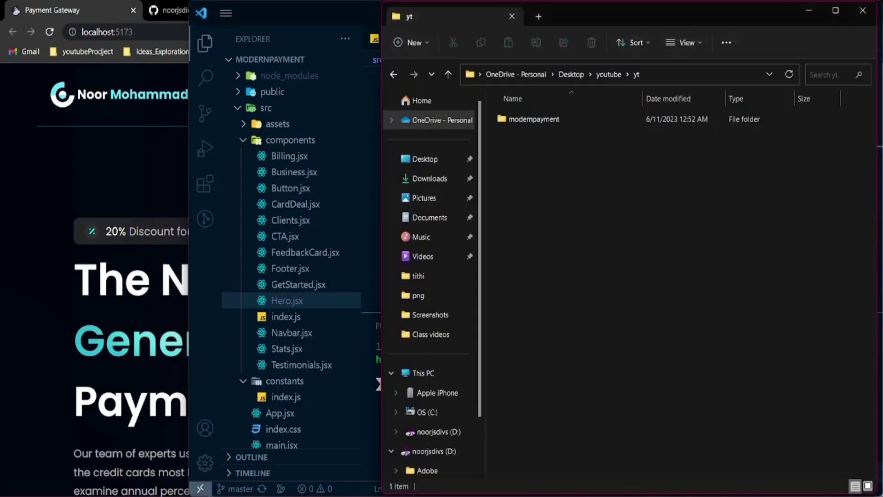
pyautogui.doubleClick(536, 123)
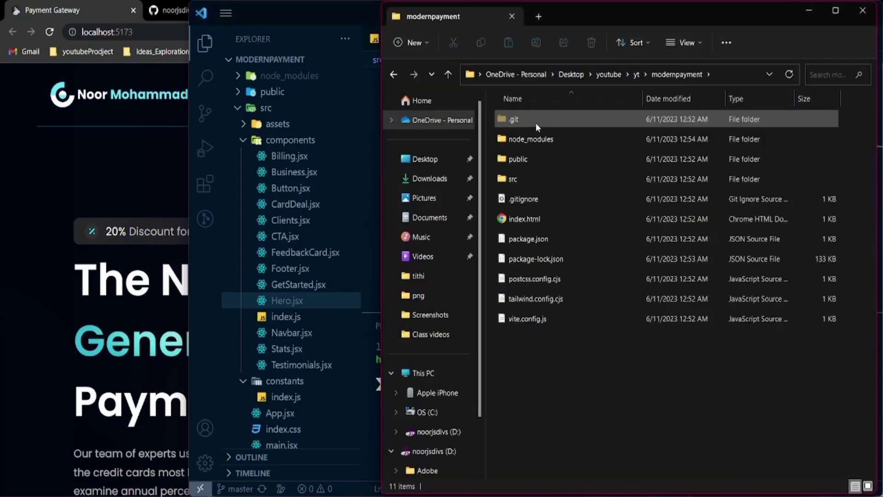
pyautogui.click(508, 125)
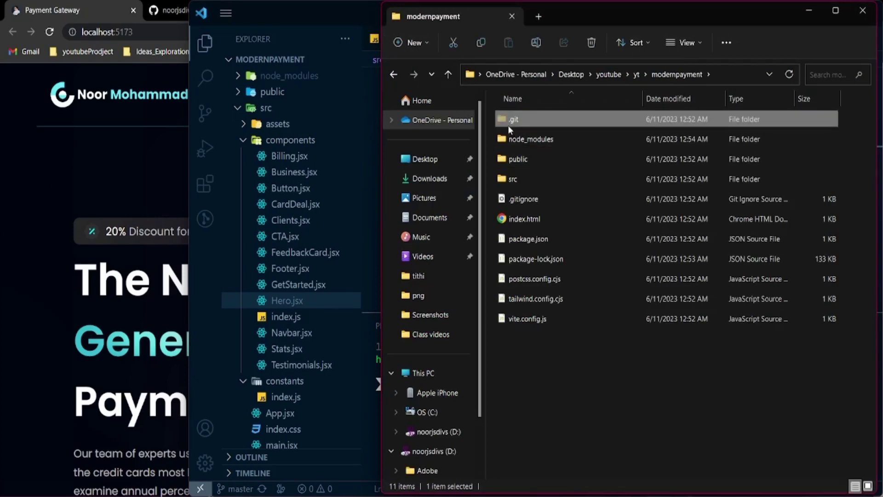
pyautogui.hotkey('alt', 'Tab')
pyautogui.click(106, 136)
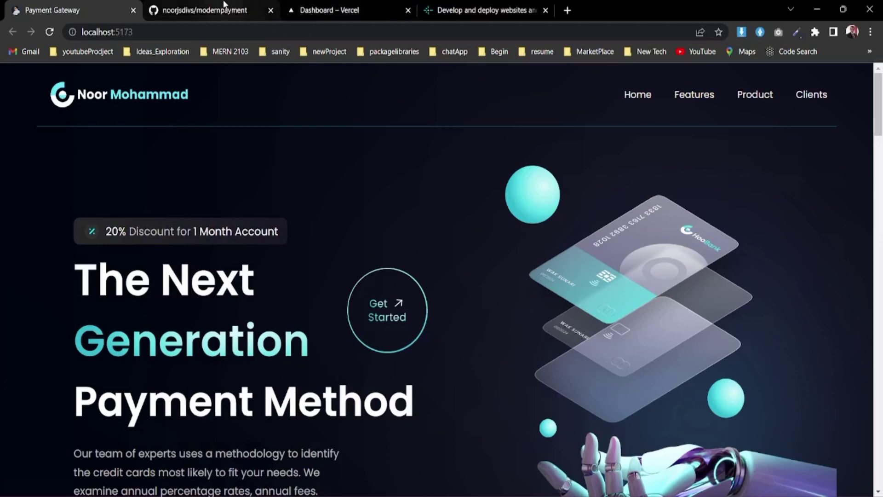
pyautogui.click(205, 10)
pyautogui.hotkey('alt', 'Tab')
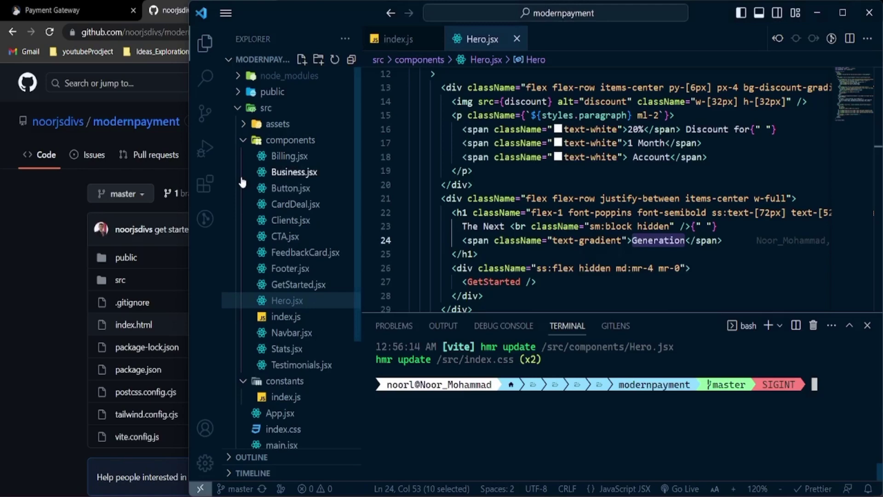
# - Remove the project's existing Git files with "rm -rf .git*" in the terminal and check with "git status"
pyautogui.click(626, 380)
pyautogui.press('BackSpace')
pyautogui.press('BackSpace')
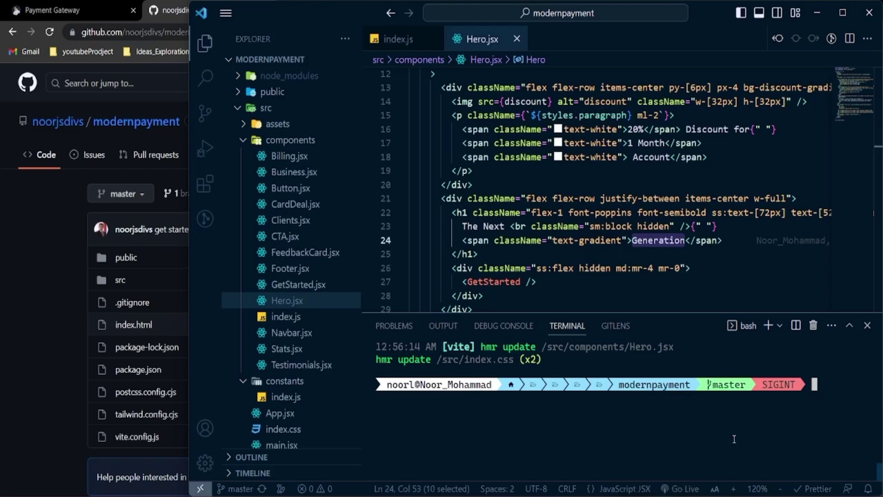
pyautogui.write('rm -rf .git*')
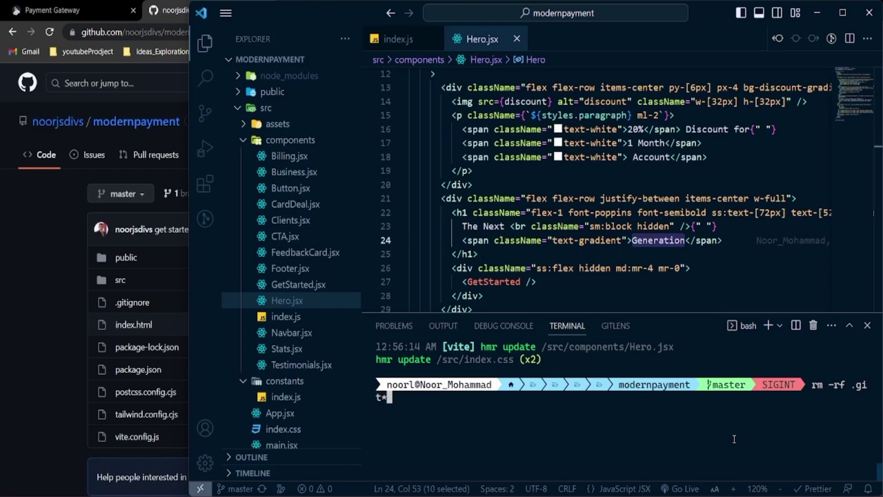
pyautogui.press('Return')
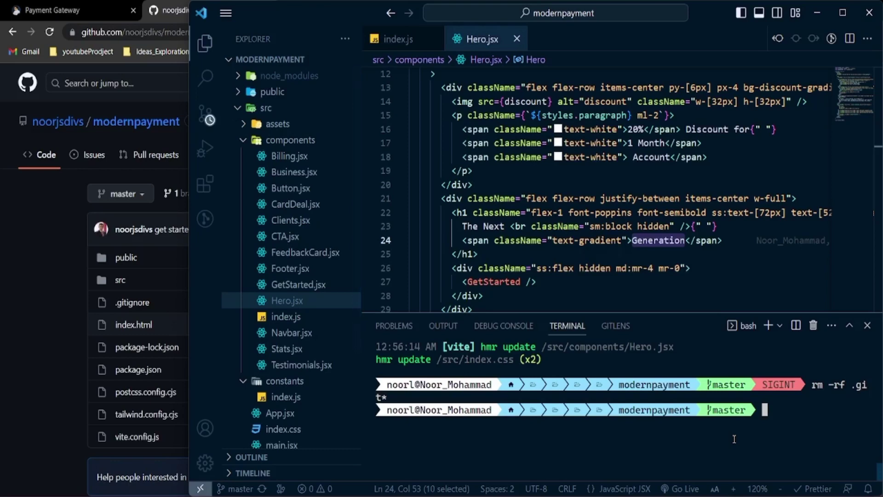
pyautogui.write('git status')
pyautogui.press('Return')
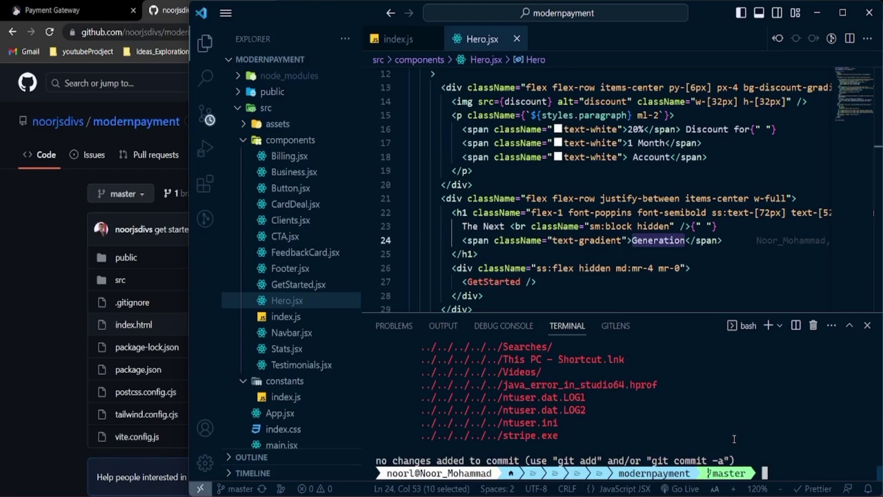
# - Initialize a new Git repository in the modernpayment folder with "git init" and check its state with "git status"
pyautogui.write('git init')
pyautogui.press('Return')
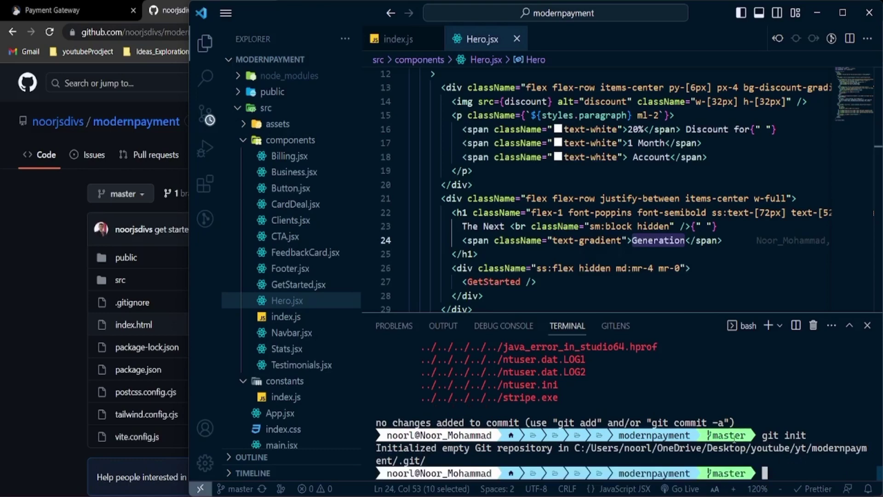
pyautogui.write('git status')
pyautogui.press('Return')
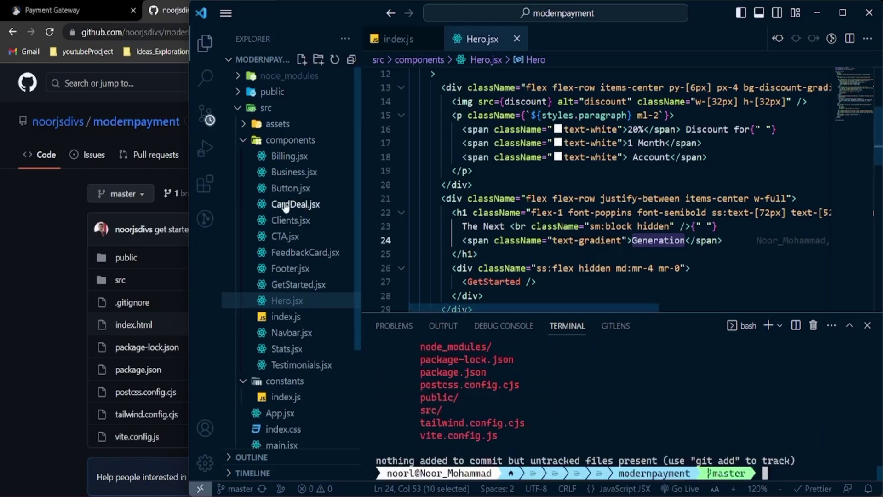
# - Accept Git's suggestion to add node_modules to .gitignore, and open the .gitignore file to check its contents
pyautogui.click(242, 143)
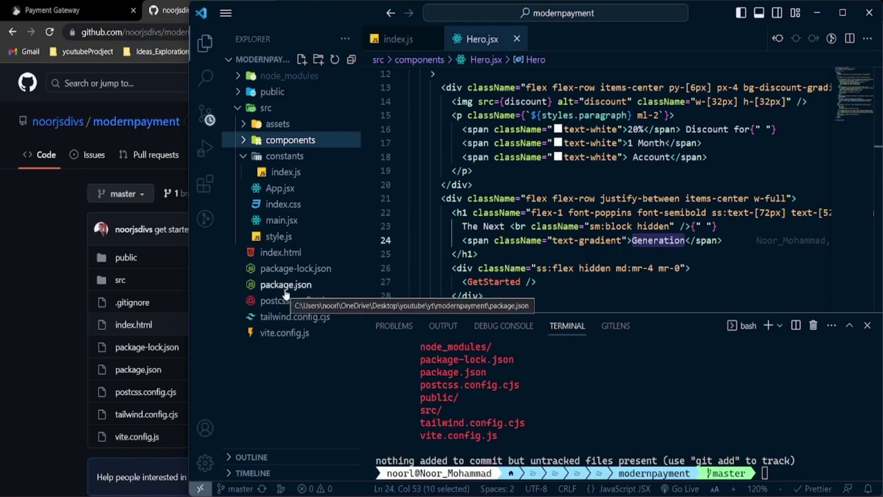
pyautogui.click(244, 155)
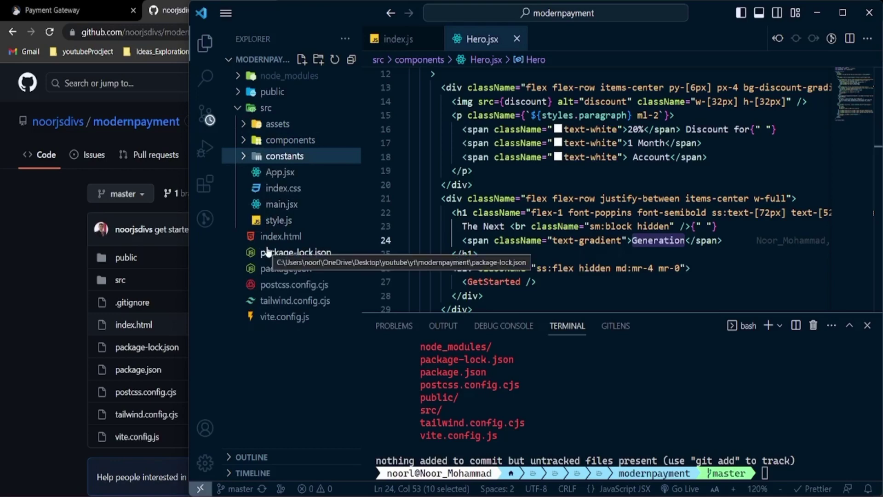
pyautogui.click(268, 79)
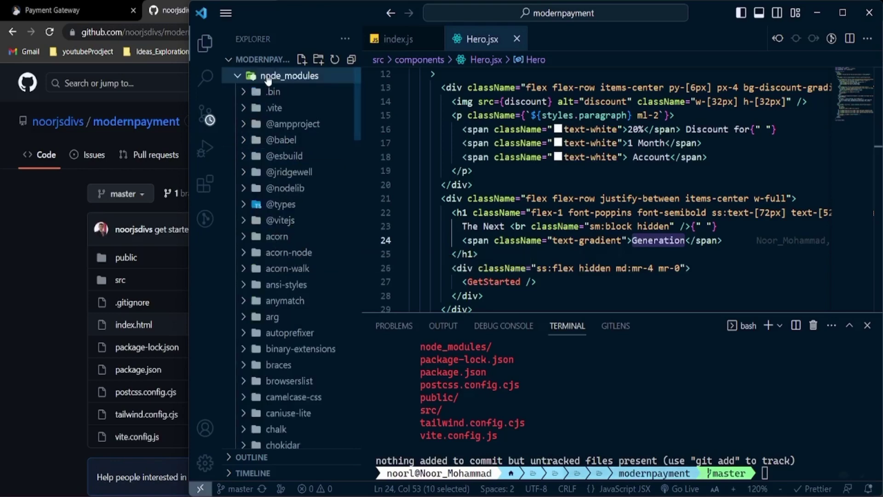
pyautogui.click(268, 79)
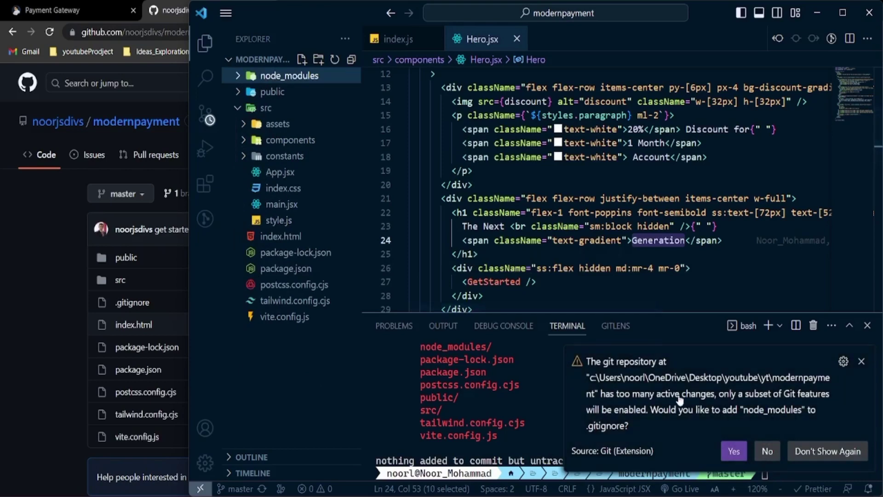
pyautogui.click(735, 452)
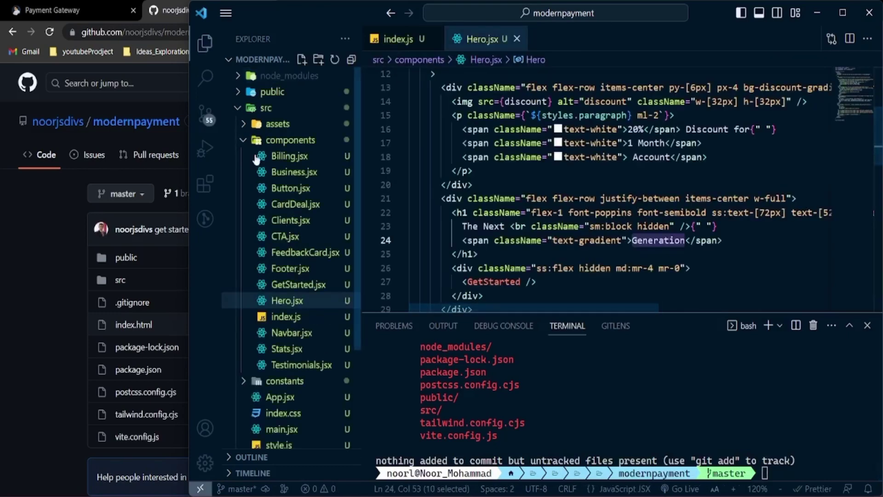
pyautogui.click(245, 140)
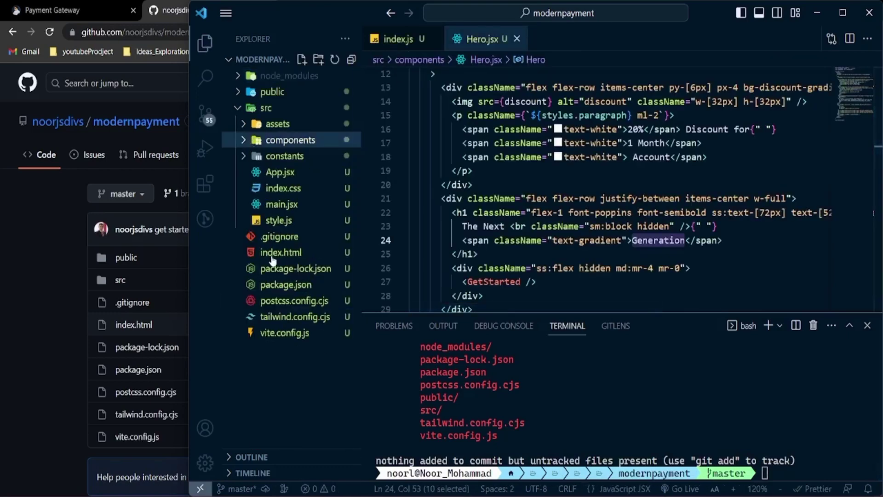
pyautogui.click(269, 241)
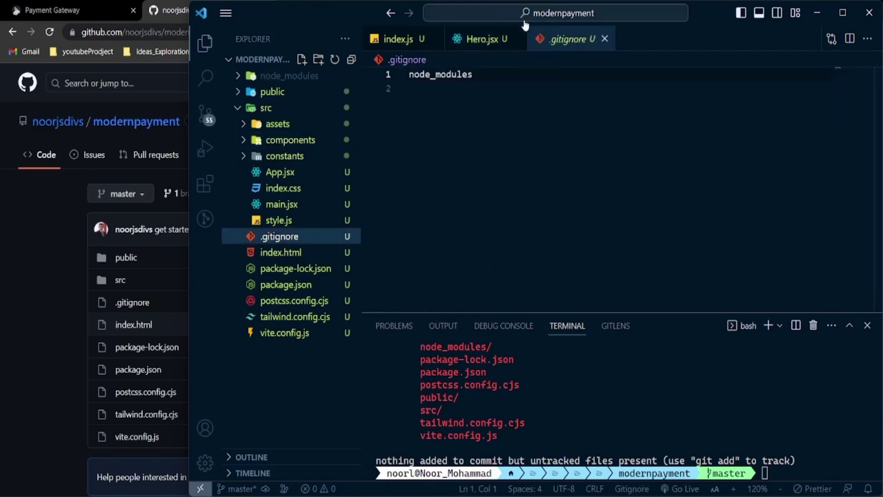
# - Close the .gitignore file, stage all project files with "git add ." and commit them with the message "Initial commit"
pyautogui.click(605, 38)
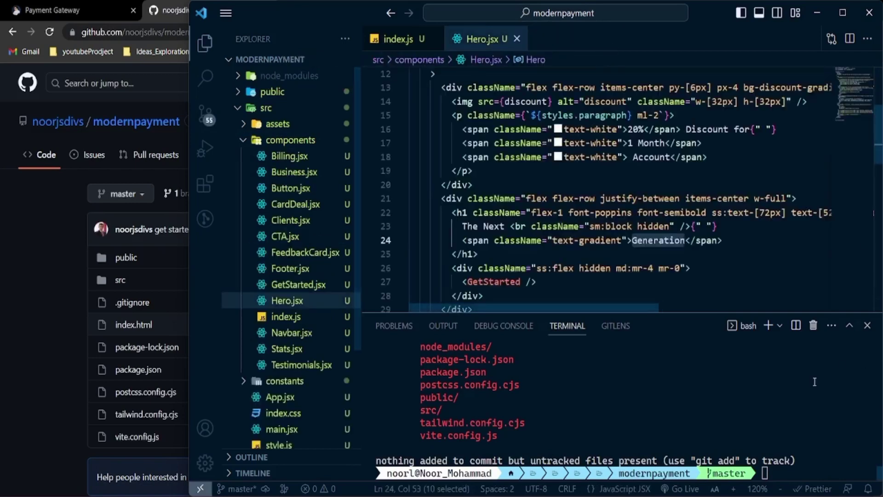
pyautogui.write('git add .')
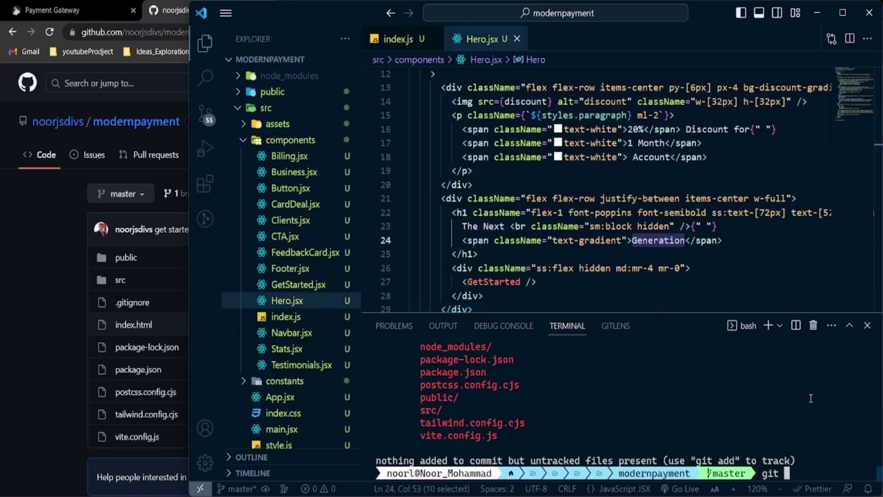
pyautogui.press('Return')
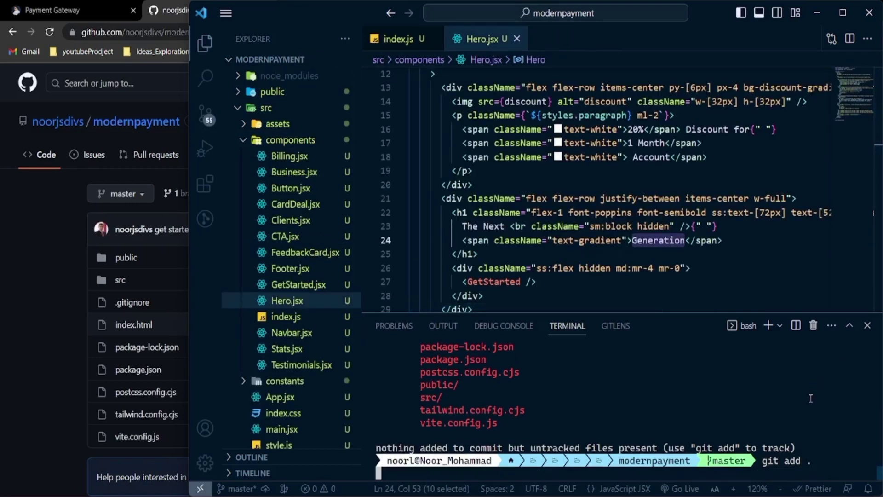
pyautogui.write('git c')
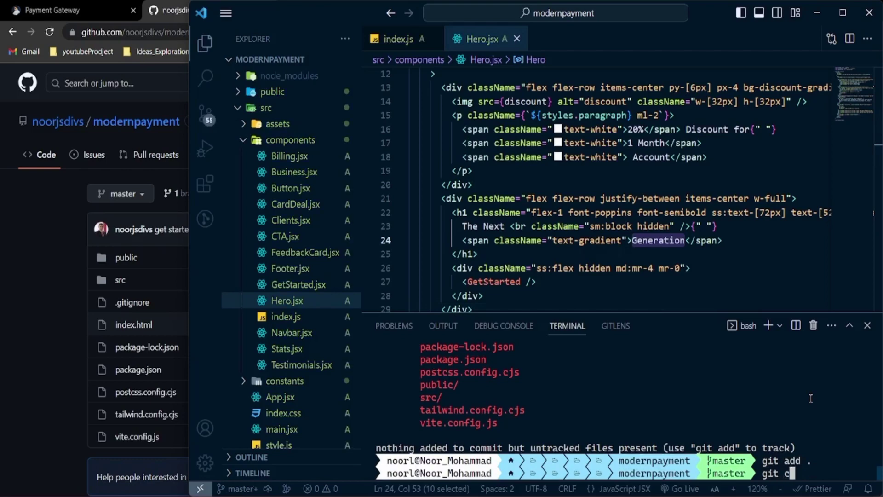
pyautogui.write('ommit -m "Initial co')
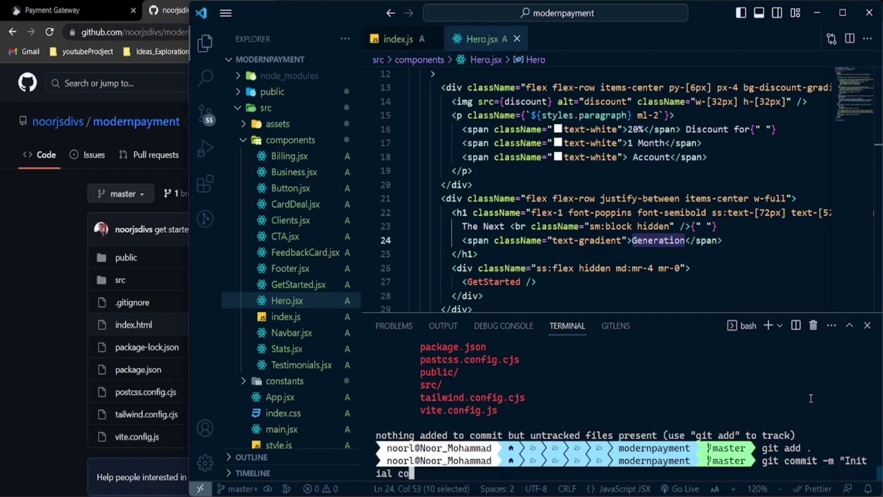
pyautogui.write('mmit"')
pyautogui.press('Return')
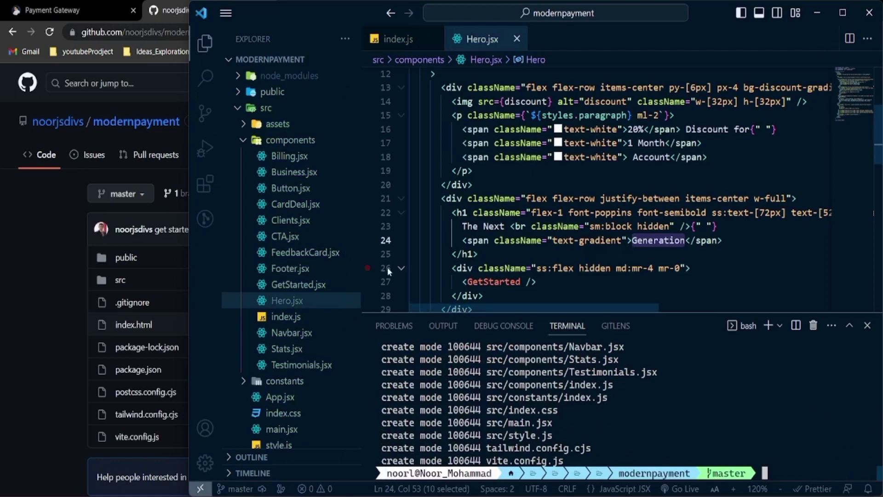
# - Create a new public GitHub repository named modernpaymentyt without a README, .gitignore template or license
pyautogui.click(65, 125)
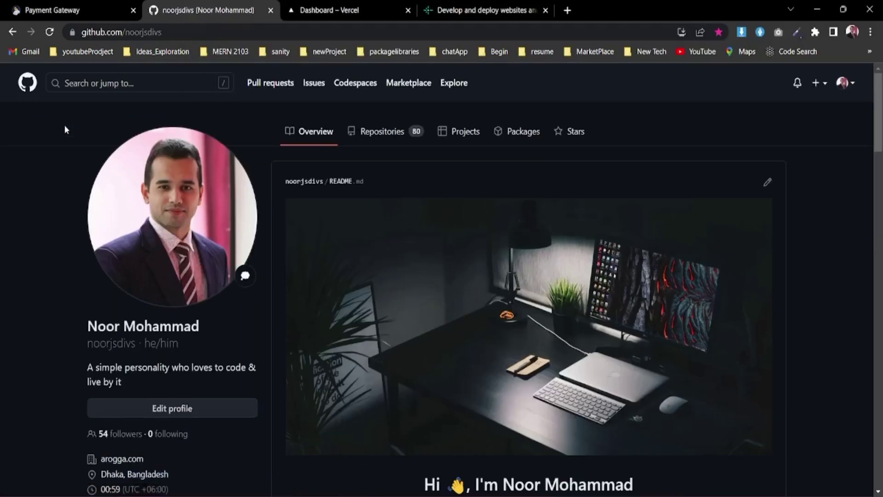
pyautogui.click(402, 137)
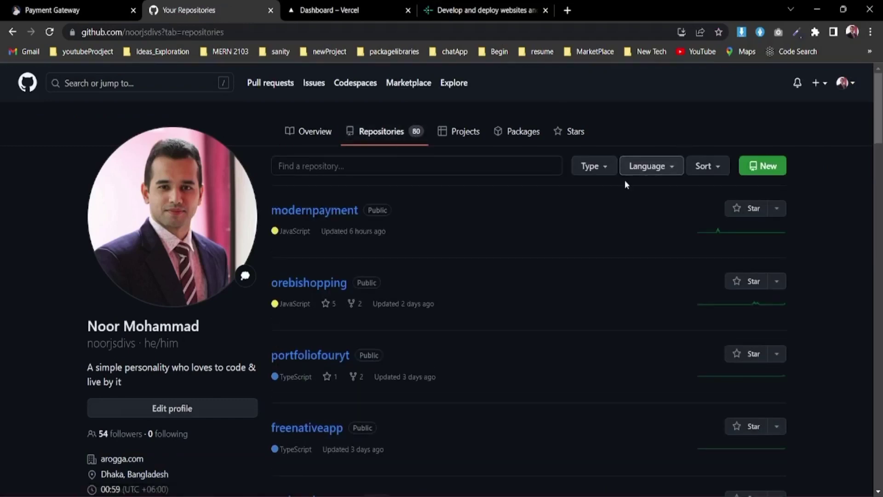
pyautogui.click(775, 171)
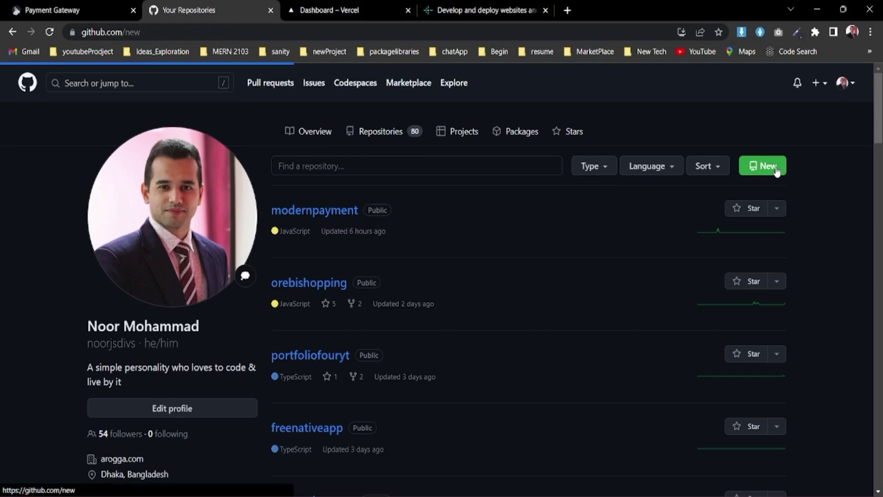
pyautogui.click(429, 204)
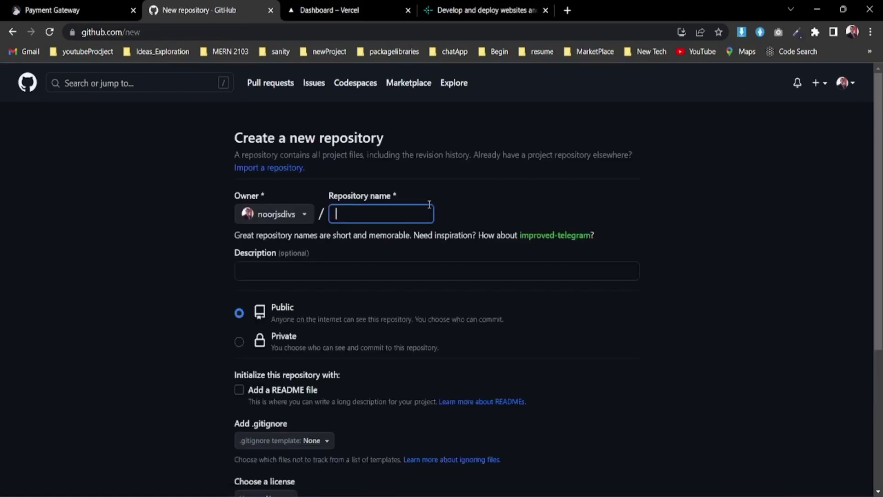
pyautogui.write('mo')
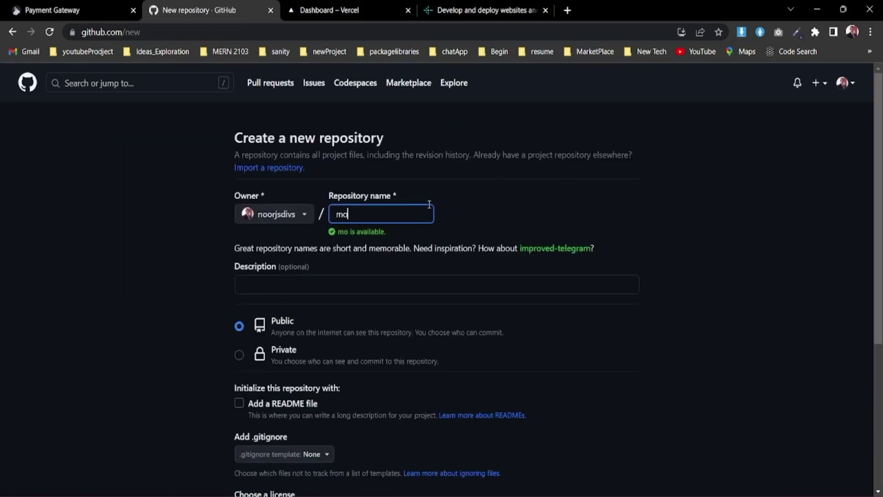
pyautogui.write('dernpay')
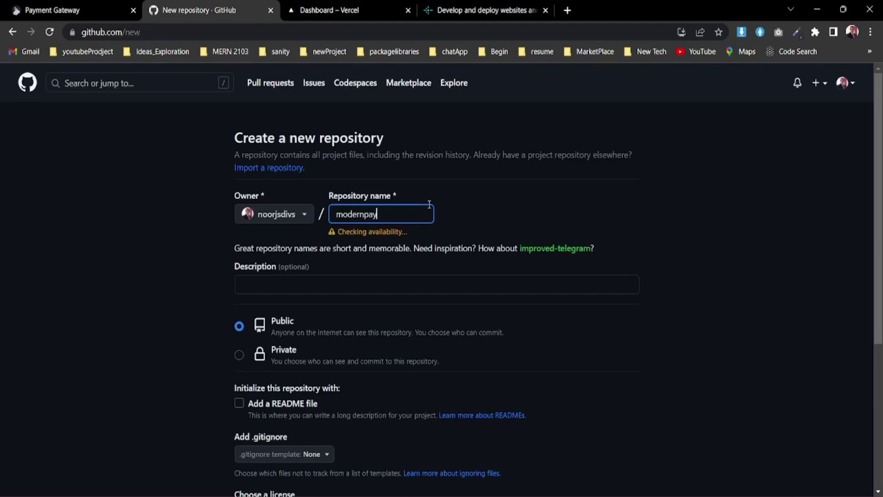
pyautogui.write('mentyt')
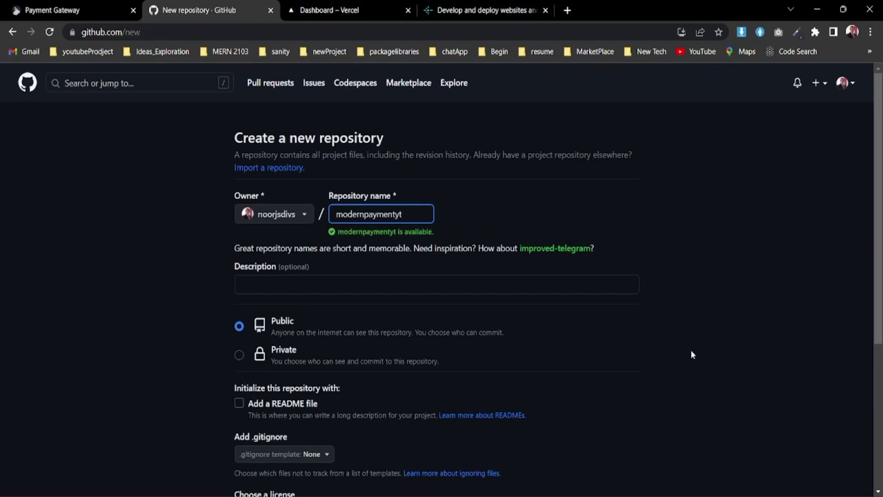
pyautogui.scroll(-5, 680, 423)
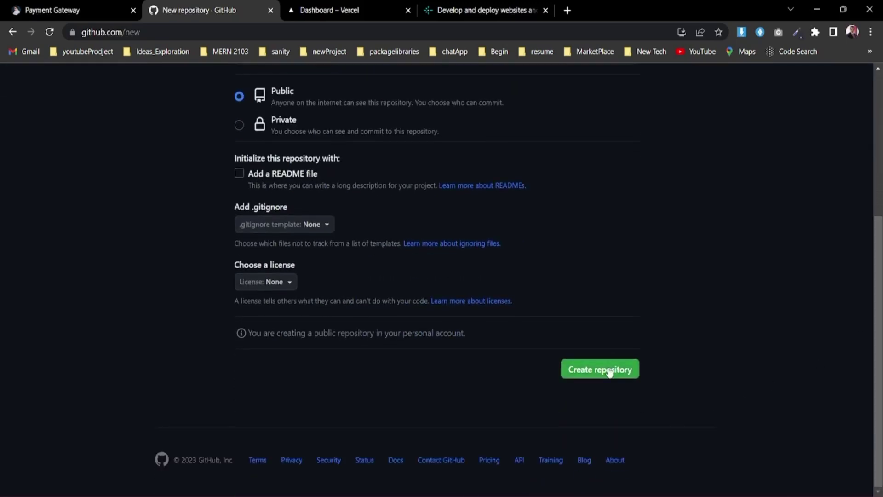
pyautogui.click(613, 368)
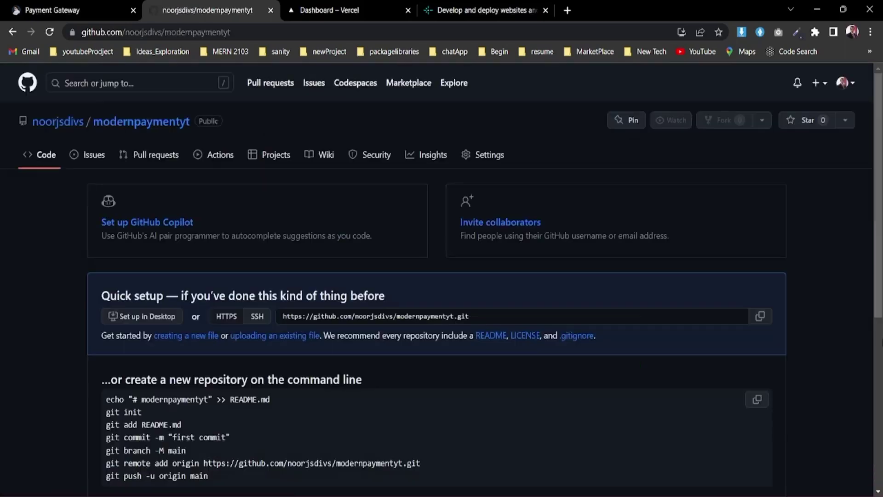
# - Link the local project to the modernpaymentyt repository by running GitHub's suggested "git remote add origin" command with its HTTPS URL in the VS Code terminal
pyautogui.hotkey('alt', 'Tab')
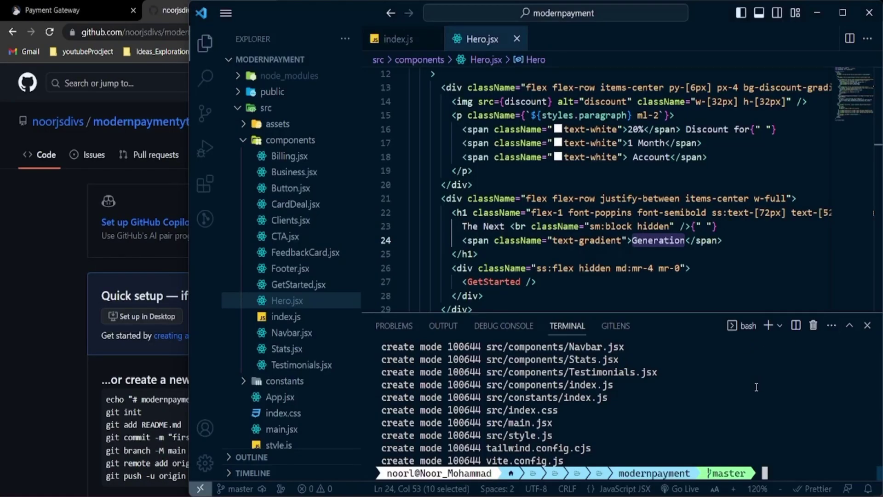
pyautogui.hotkey('alt', 'Tab')
pyautogui.hotkey('alt', 'Tab')
pyautogui.hotkey('alt', 'Tab')
pyautogui.scroll(-3, 424, 301)
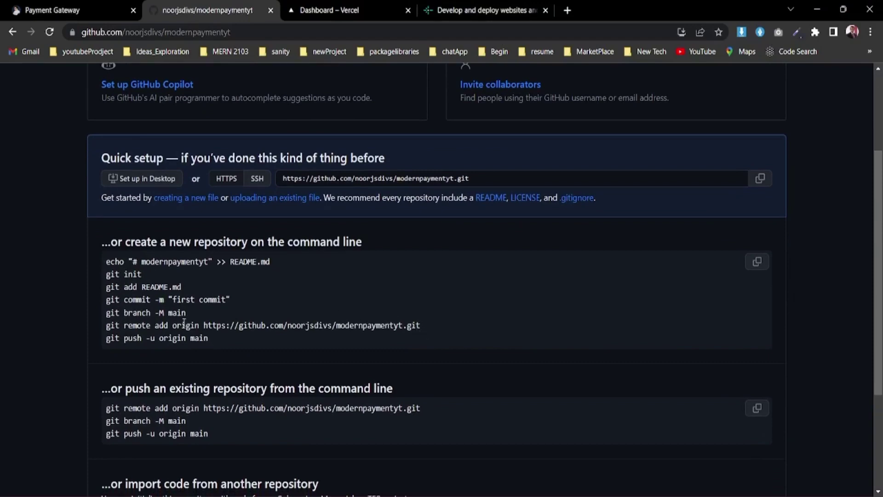
pyautogui.moveTo(186, 318); pyautogui.dragTo(87, 265)
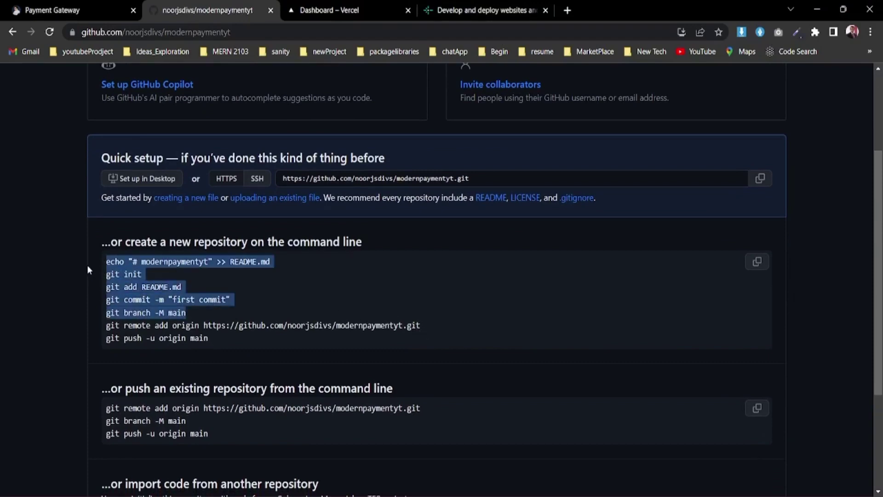
pyautogui.moveTo(423, 328); pyautogui.dragTo(97, 331)
pyautogui.hotkey('alt', 'Tab')
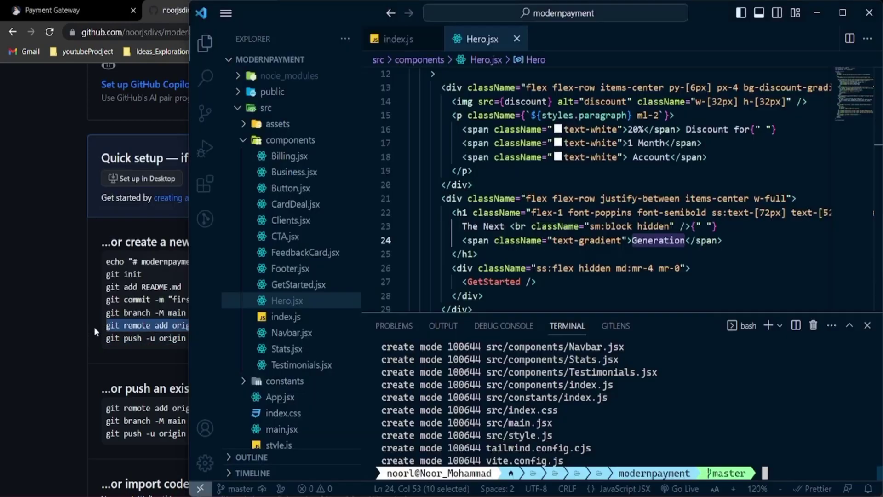
pyautogui.write('git remote add origin https://github.com/noorjsdivs/modernpaymentyt.git')
pyautogui.press('Return')
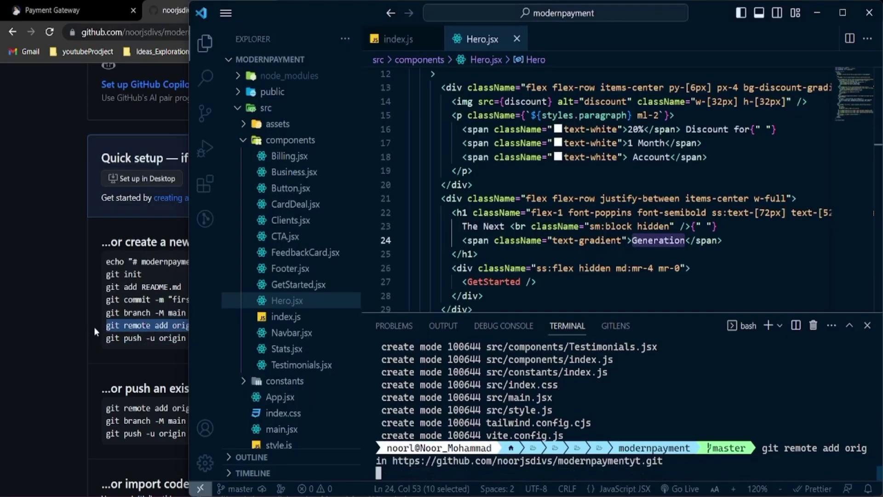
# - Push the commit with "git push -u origin master", based on GitHub's suggested push command, and reload the modernpaymentyt repository page
pyautogui.hotkey('alt', 'Tab')
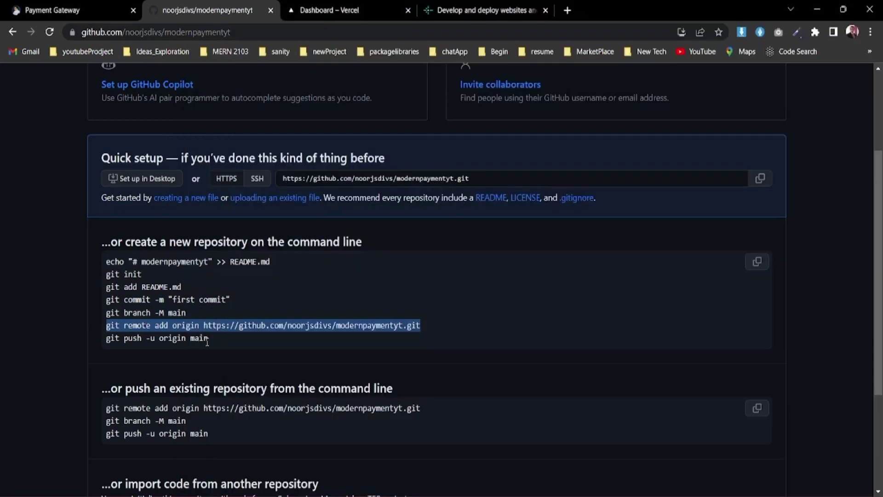
pyautogui.moveTo(211, 339); pyautogui.dragTo(92, 352)
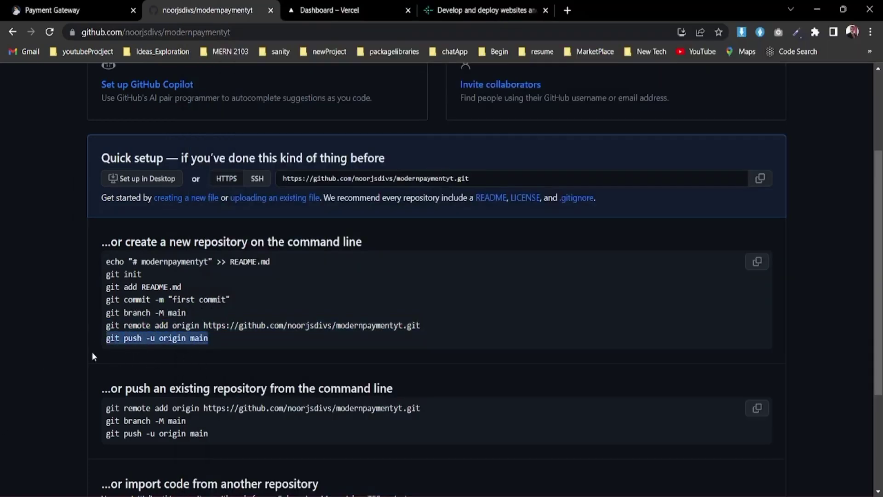
pyautogui.hotkey('ctrl', 'c')
pyautogui.hotkey('alt', 'Tab')
pyautogui.hotkey('ctrl', 'v')
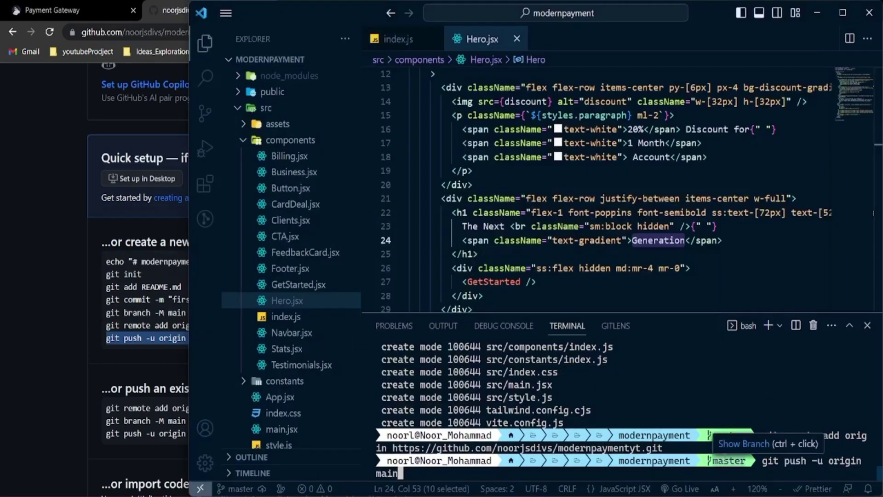
pyautogui.press('BackSpace')
pyautogui.press('BackSpace')
pyautogui.press('BackSpace')
pyautogui.press('BackSpace')
pyautogui.write('master')
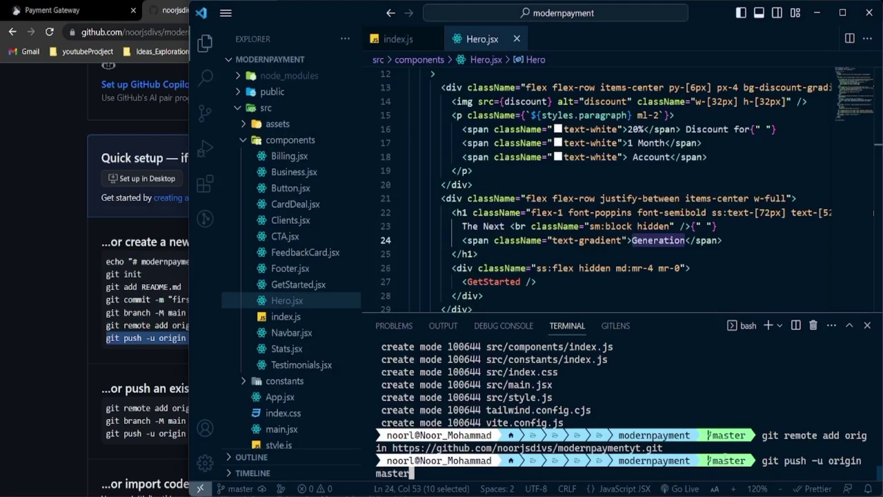
pyautogui.press('Return')
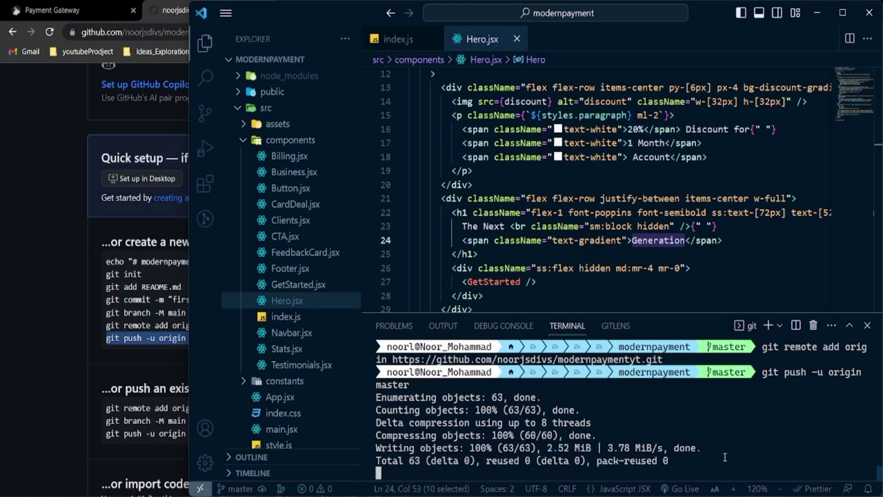
pyautogui.hotkey('alt', 'Tab')
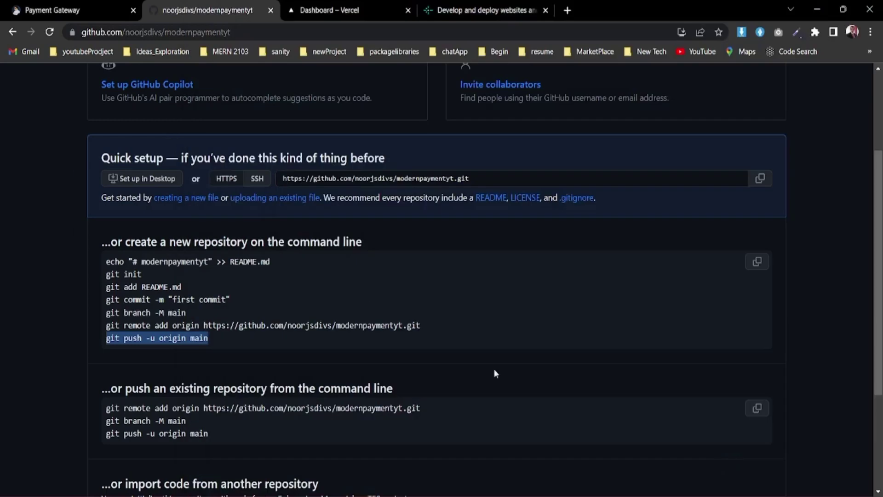
pyautogui.click(54, 33)
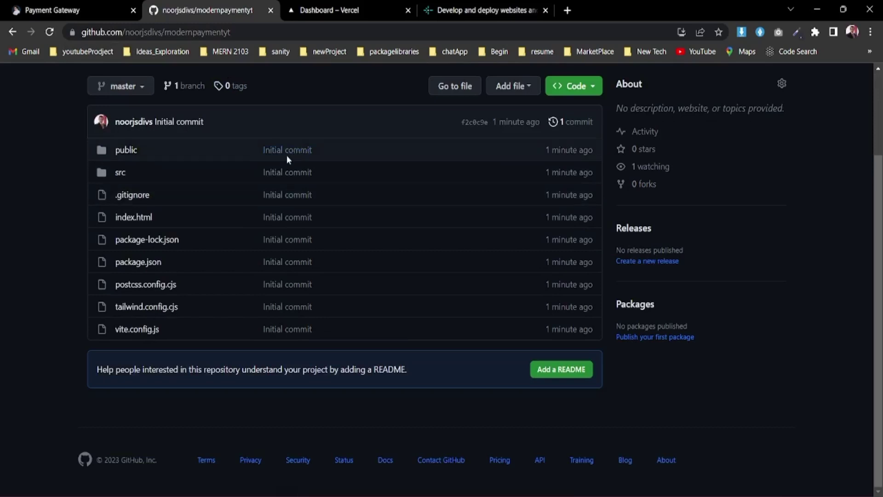
# - Switch to the Vercel dashboard and start a new project by importing the modernpaymentyt Git repository
pyautogui.click(328, 5)
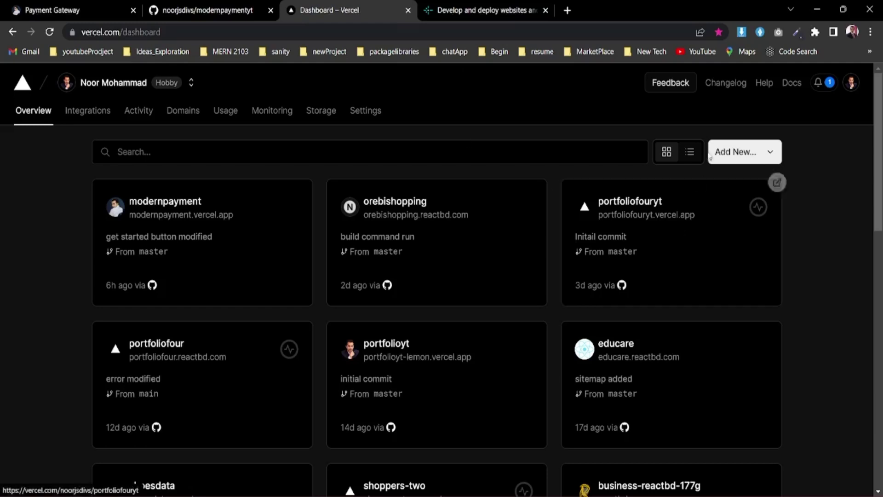
pyautogui.click(726, 158)
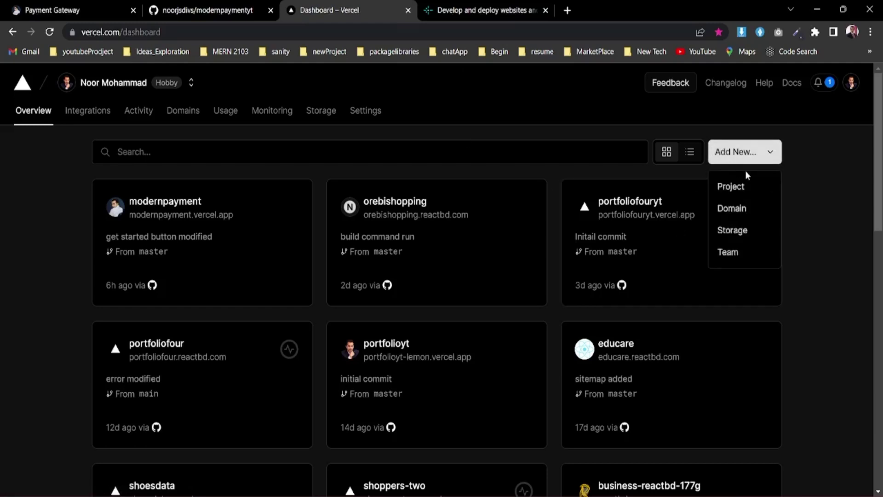
pyautogui.click(731, 189)
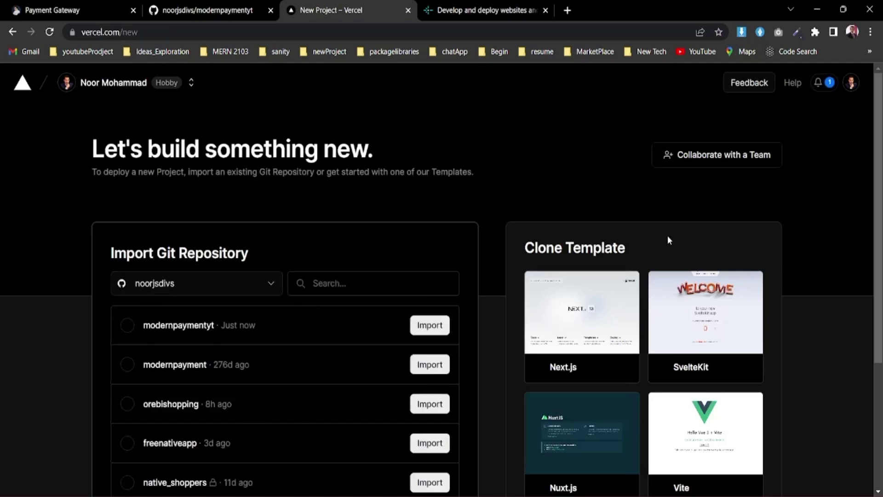
pyautogui.moveTo(880, 104); pyautogui.dragTo(880, 145)
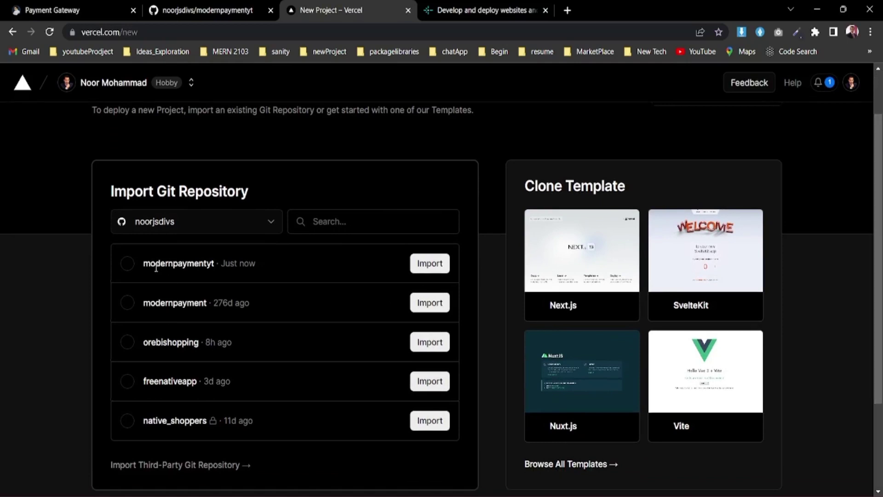
pyautogui.click(420, 267)
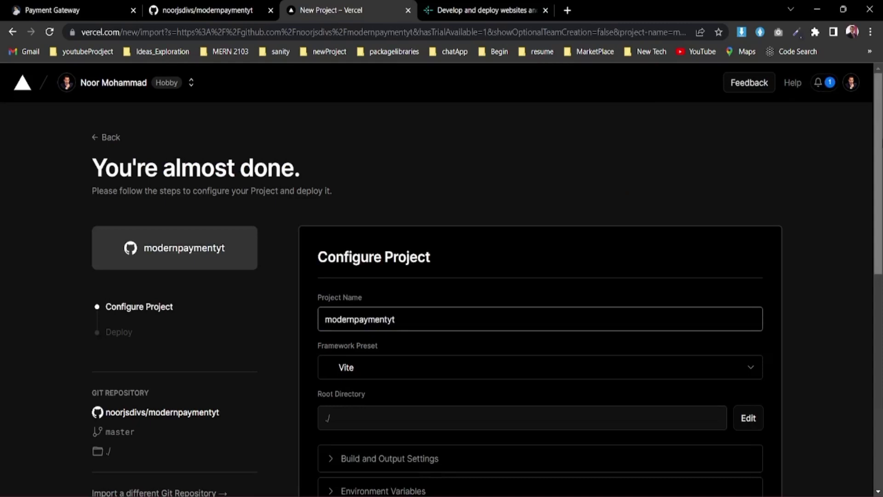
# - Deploy the modernpaymentyt project with the Vite framework preset and return to its GitHub repository page
pyautogui.scroll(-4, 566, 372)
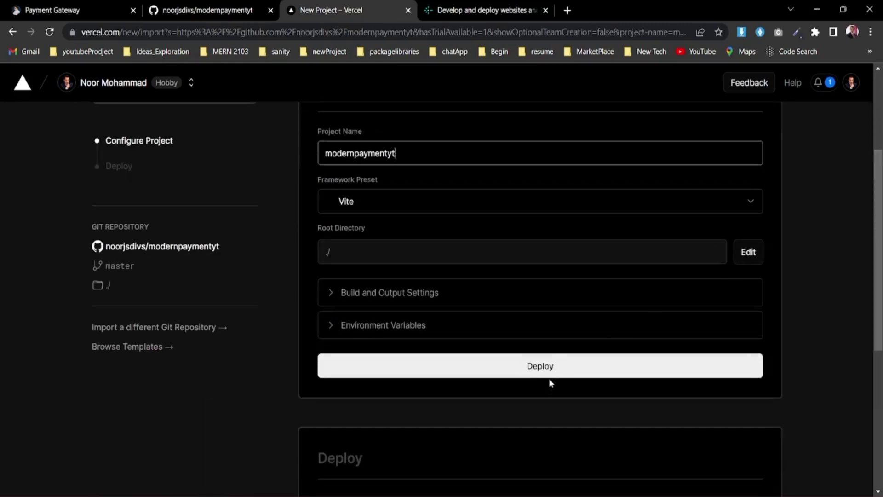
pyautogui.click(546, 366)
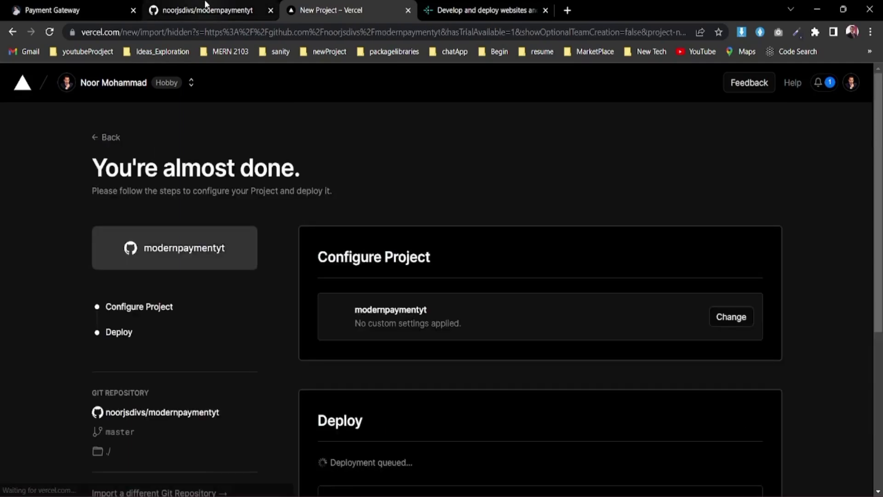
pyautogui.click(205, 9)
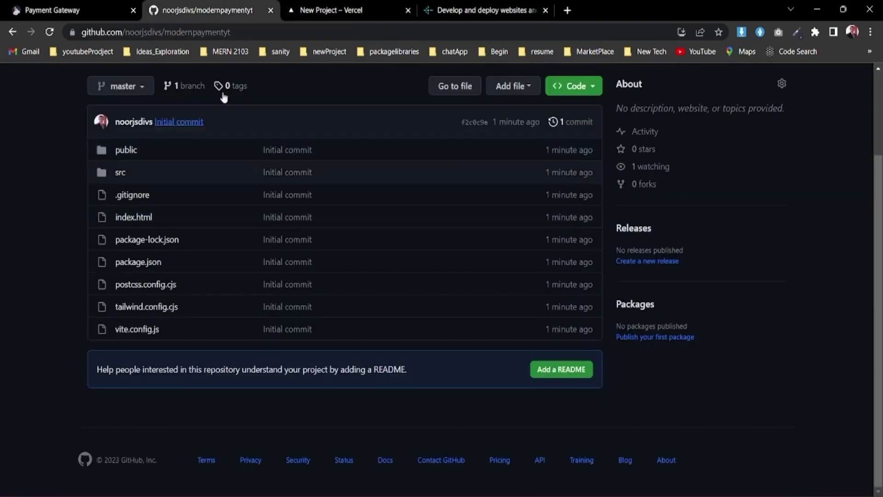
# - Return to the Vercel deployment page and expand the Building stage to follow its build log
pyautogui.click(297, 6)
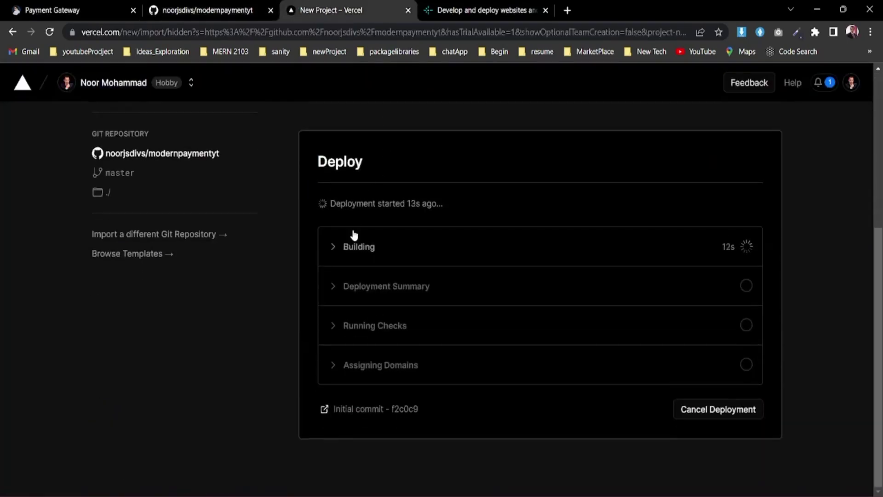
pyautogui.click(353, 235)
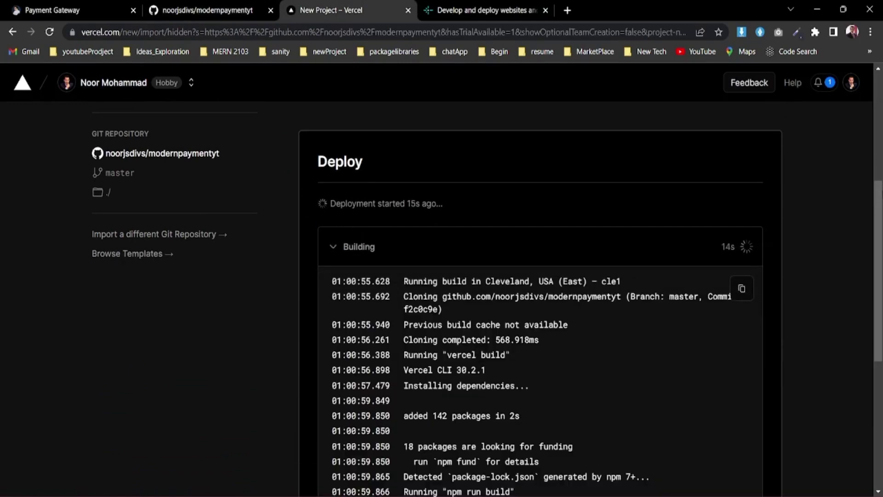
pyautogui.moveTo(879, 200); pyautogui.dragTo(879, 298)
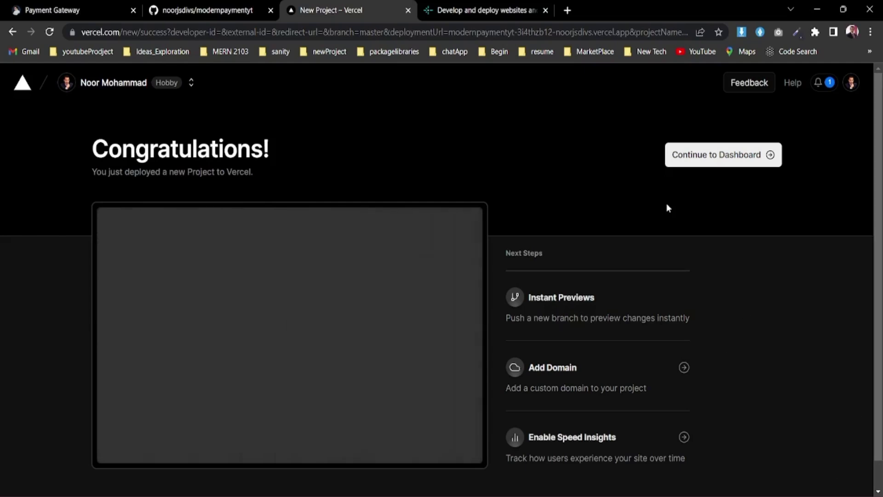
# - Continue to the modernpaymentyt project dashboard and open the production site at modernpaymentyt.vercel.app
pyautogui.click(713, 162)
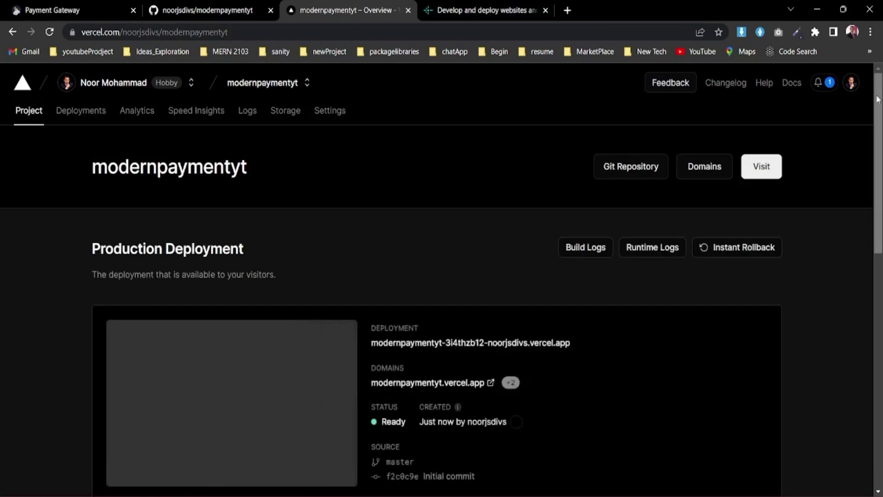
pyautogui.scroll(-2, 877, 99)
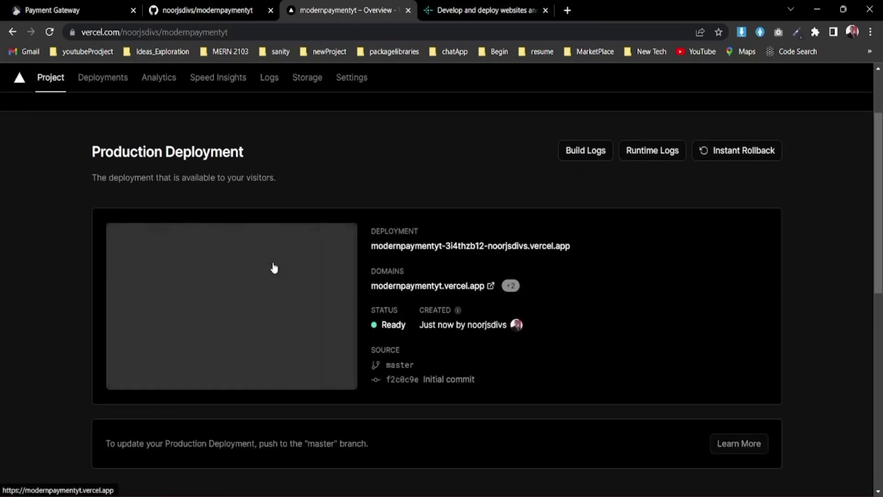
pyautogui.click(396, 289)
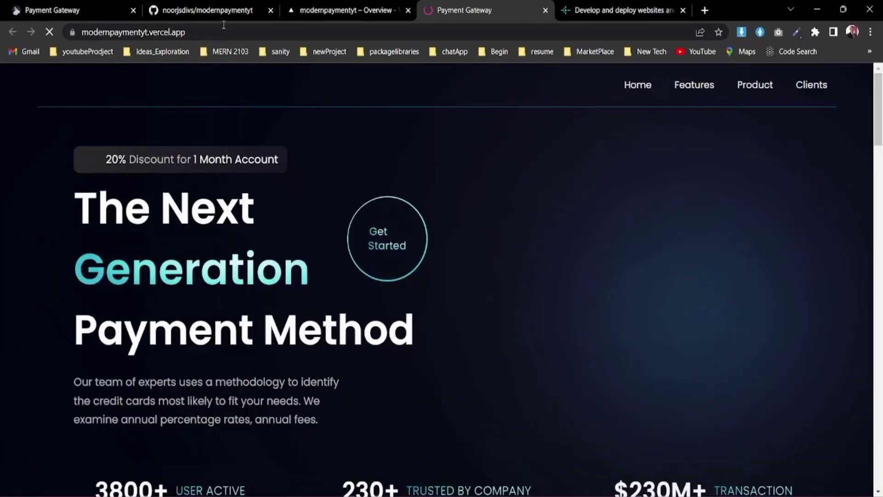
# - Highlight the live site's full address, and reload the Vercel project overview before returning to the live site
pyautogui.moveTo(223, 28); pyautogui.dragTo(63, 46)
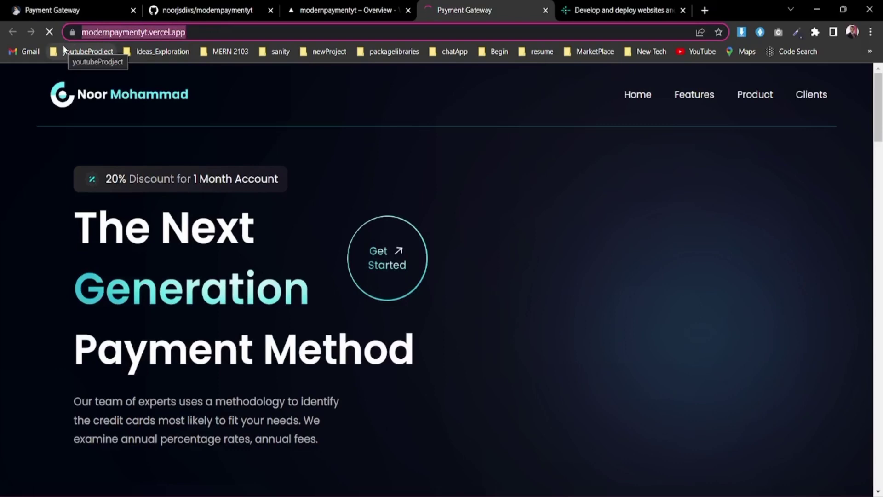
pyautogui.moveTo(63, 46); pyautogui.dragTo(14, 48)
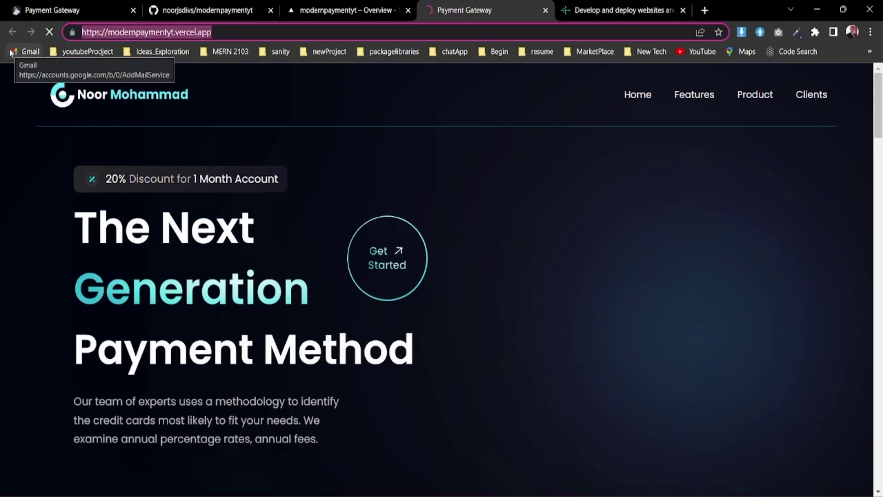
pyautogui.click(299, 10)
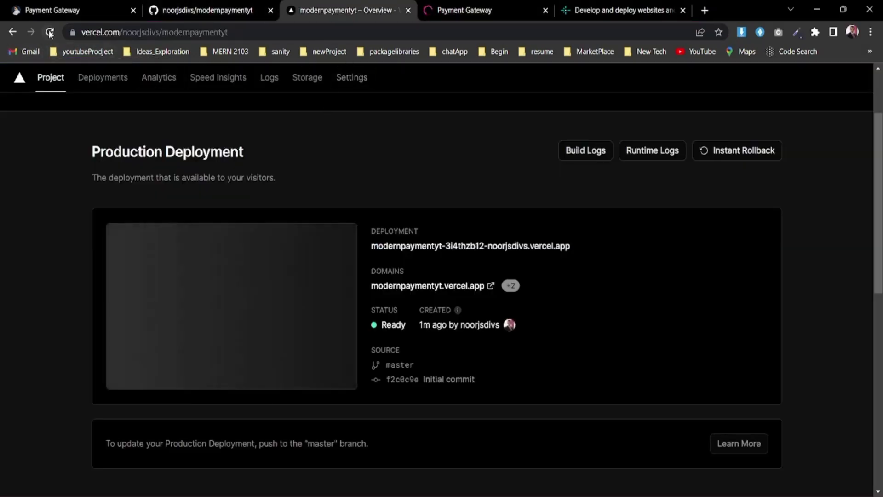
pyautogui.press('F5')
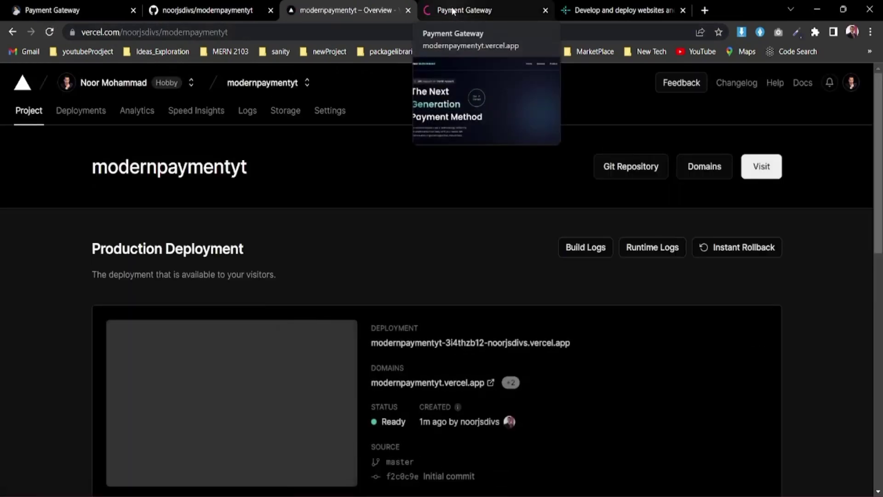
pyautogui.click(453, 11)
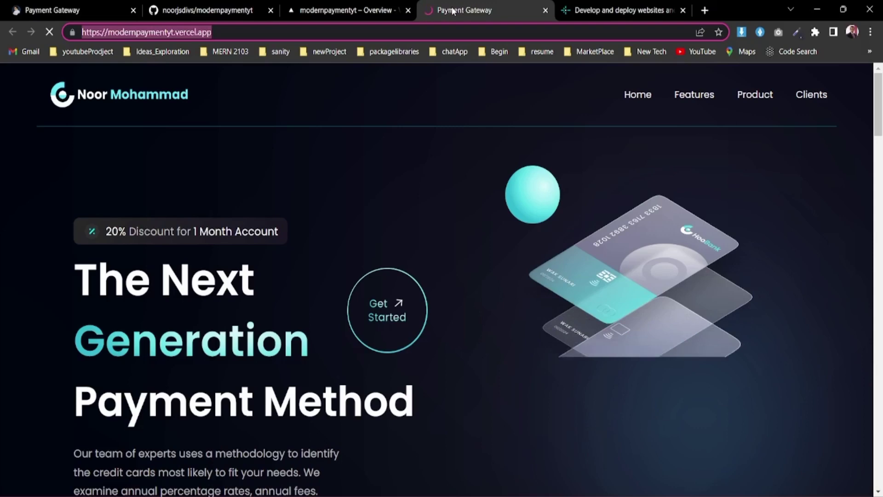
# - Switch to Netlify, log in, and start importing an existing project with GitHub as the Git provider
pyautogui.click(585, 9)
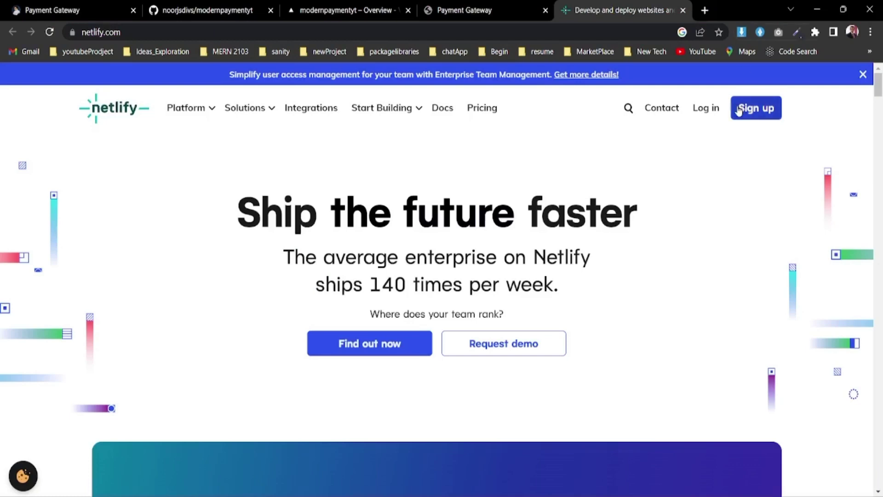
pyautogui.click(696, 110)
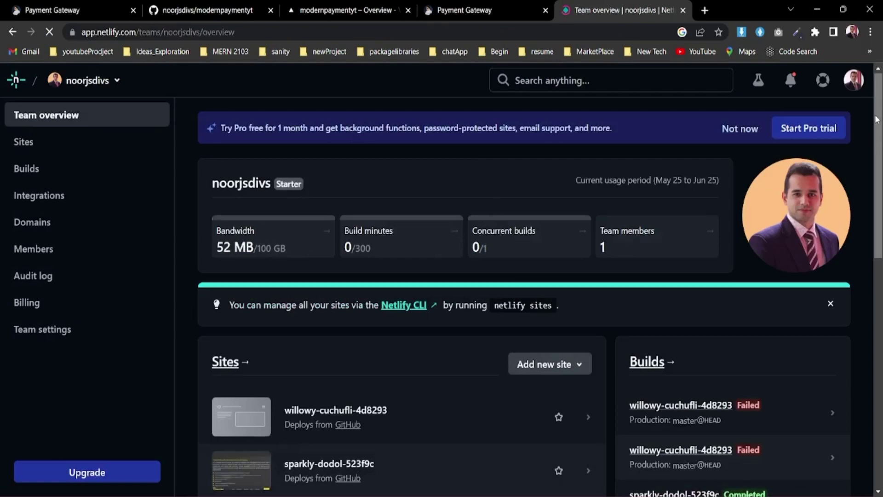
pyautogui.scroll(-2, 876, 138)
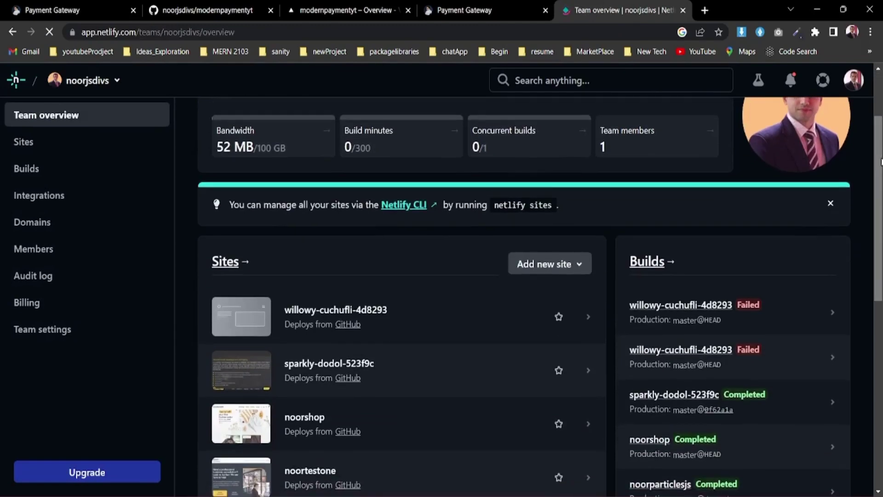
pyautogui.click(578, 264)
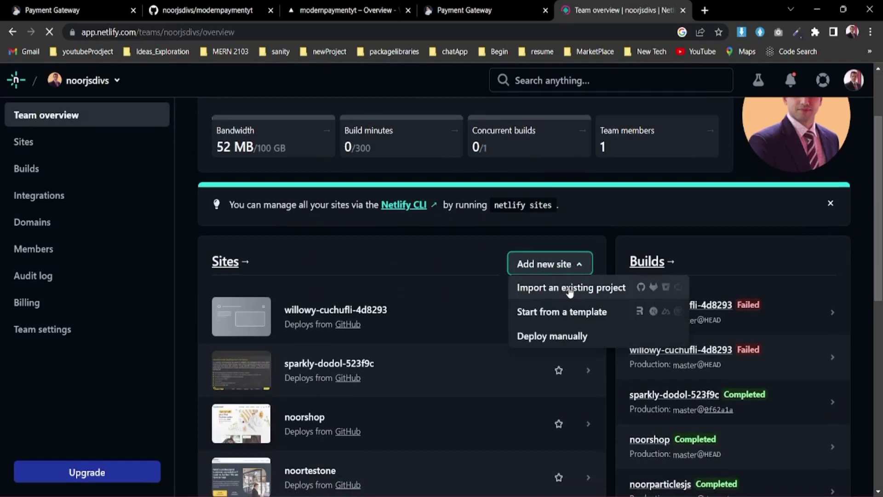
pyautogui.click(570, 289)
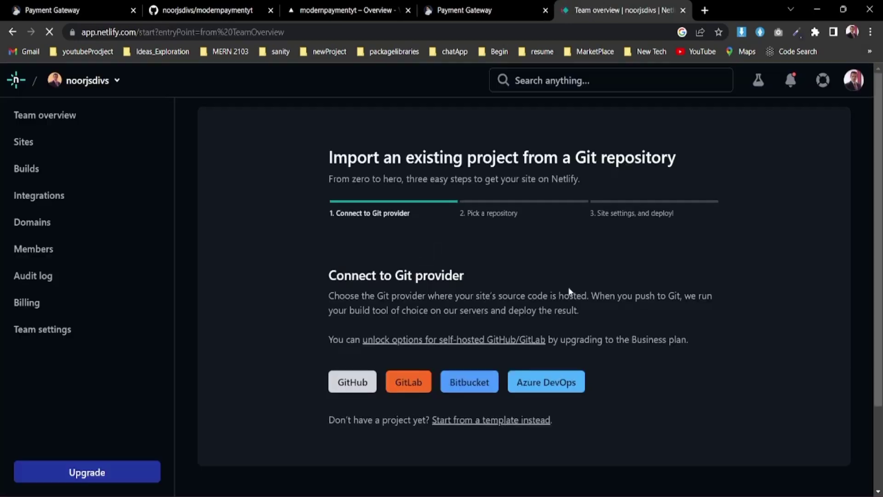
pyautogui.click(358, 388)
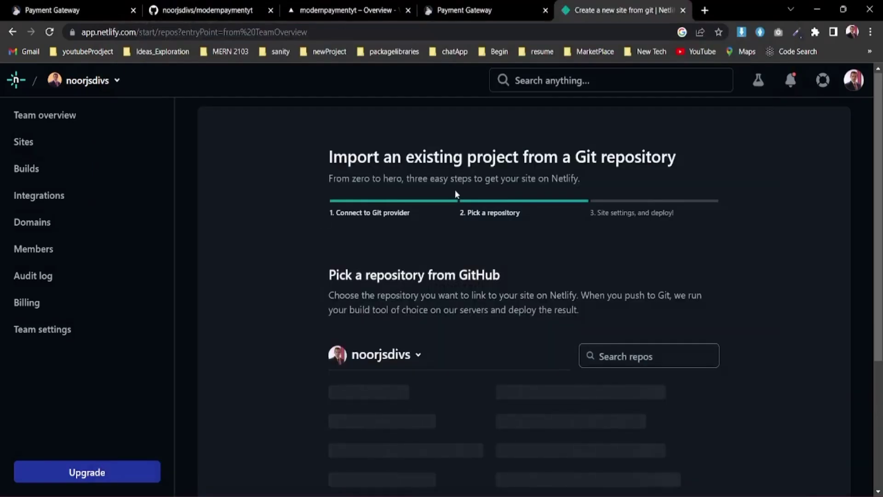
# - Search the GitHub repositories for "modernpaymentyt" and pick that repository for the new site
pyautogui.scroll(-3, 658, 240)
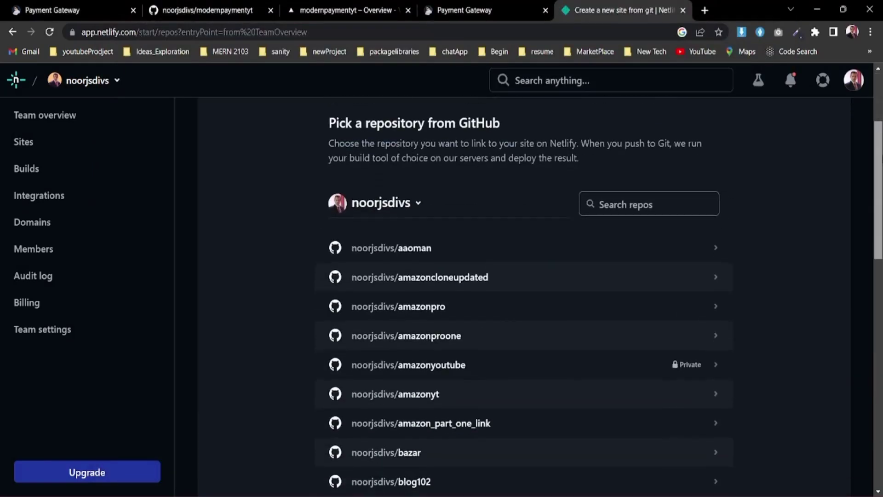
pyautogui.click(650, 205)
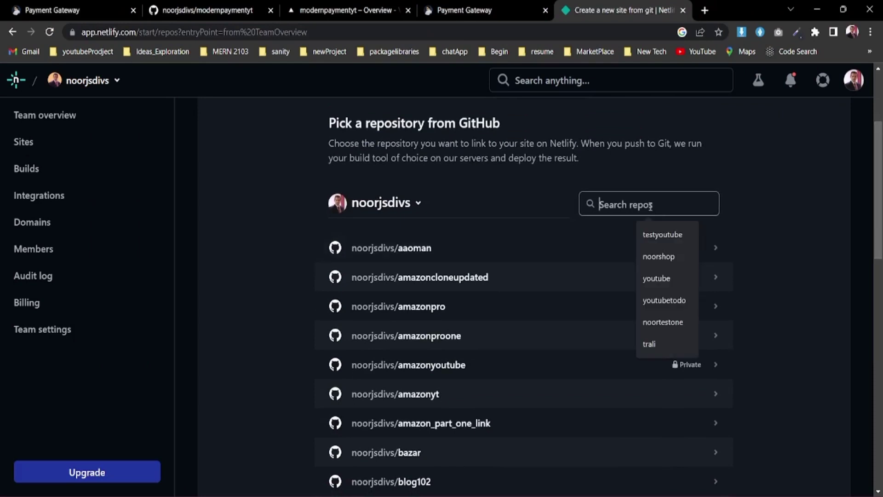
pyautogui.write('modern')
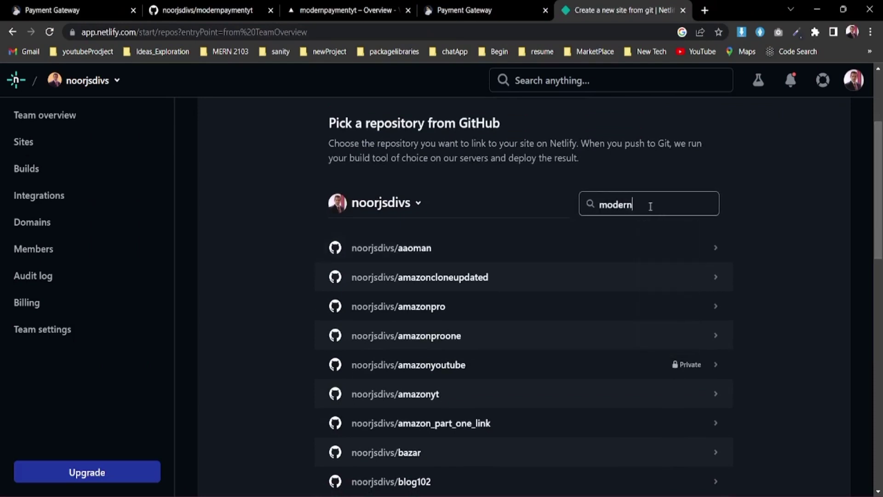
pyautogui.write('paymentyt')
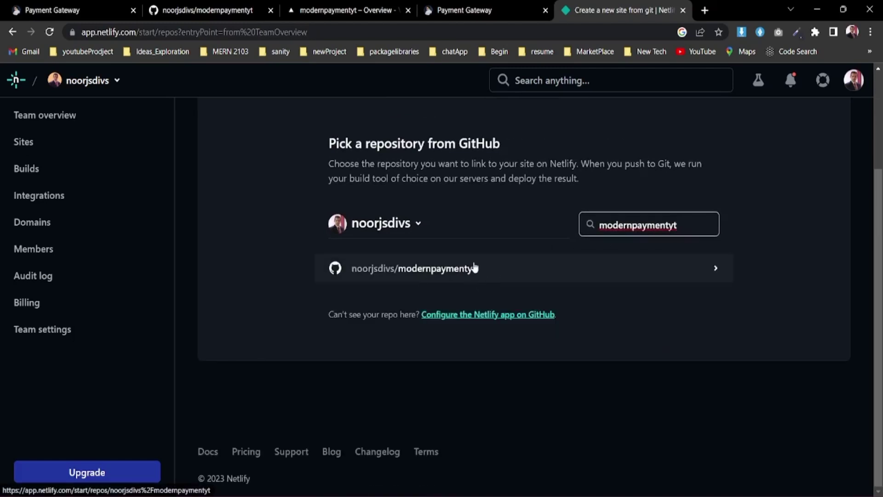
pyautogui.click(467, 271)
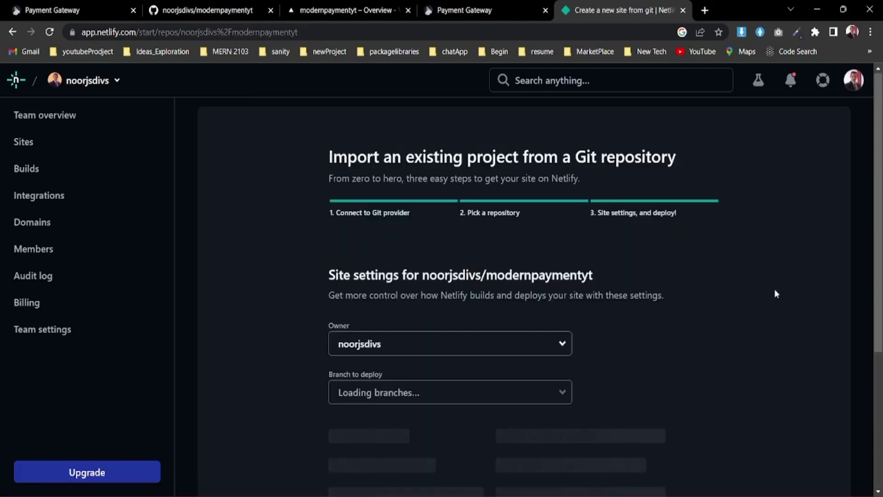
# - Deploy the site from the master branch with build command "npm run build" and publish directory "dist"
pyautogui.scroll(-5, 876, 168)
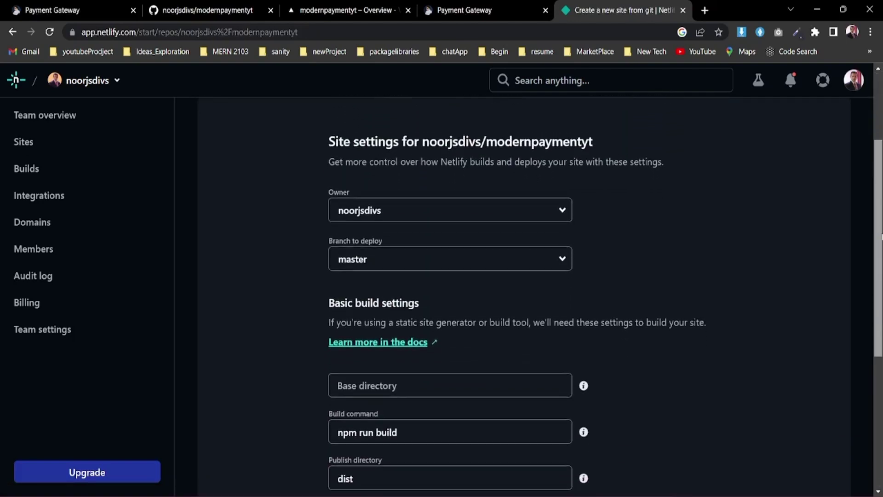
pyautogui.scroll(-1, 469, 482)
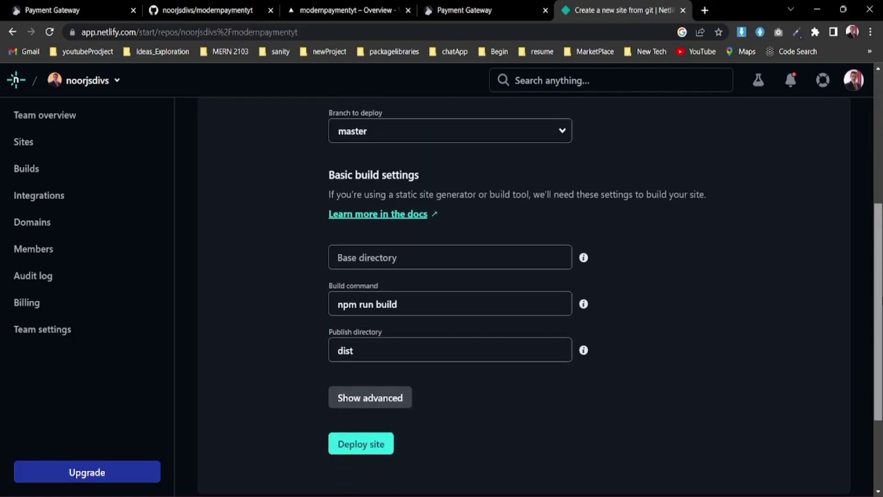
pyautogui.click(359, 438)
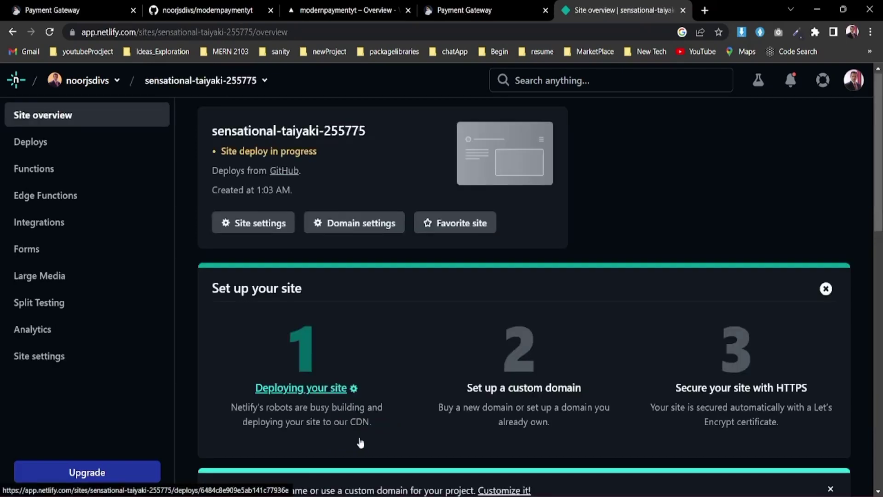
# - Open the details of the master production deploy and review its deploy summary and deploy log
pyautogui.click(292, 156)
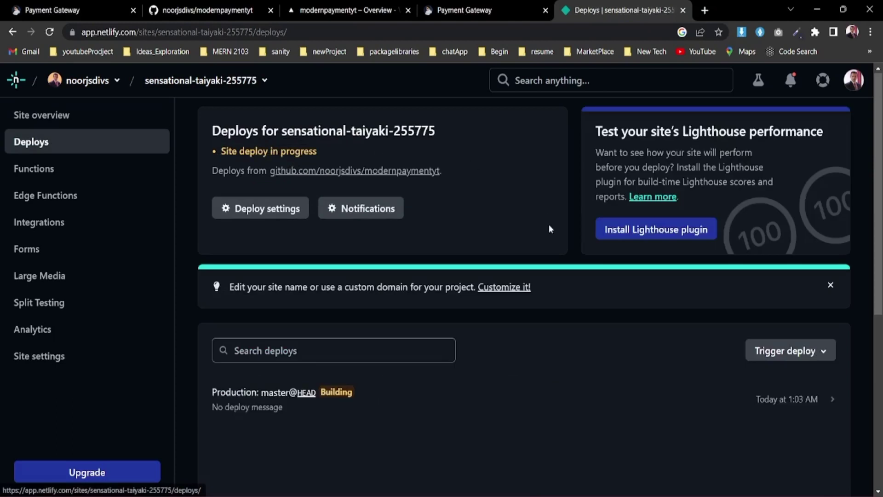
pyautogui.moveTo(879, 144); pyautogui.dragTo(880, 232)
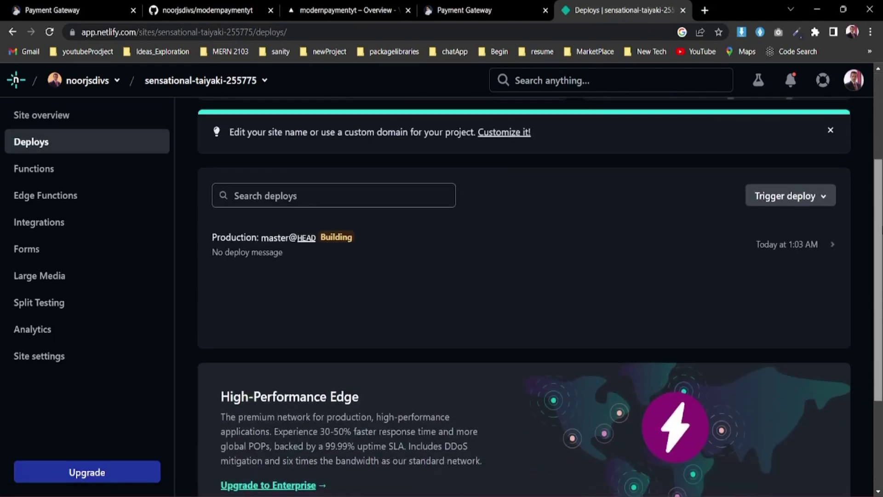
pyautogui.click(295, 242)
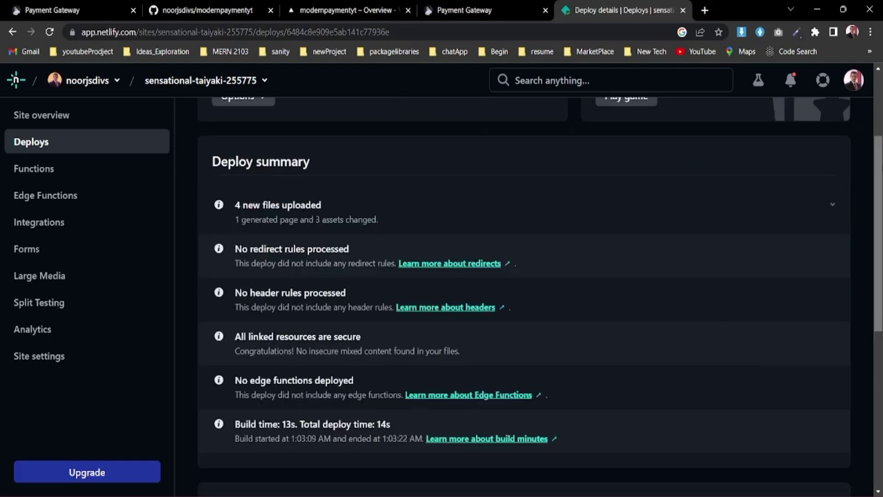
pyautogui.moveTo(879, 148); pyautogui.dragTo(879, 286)
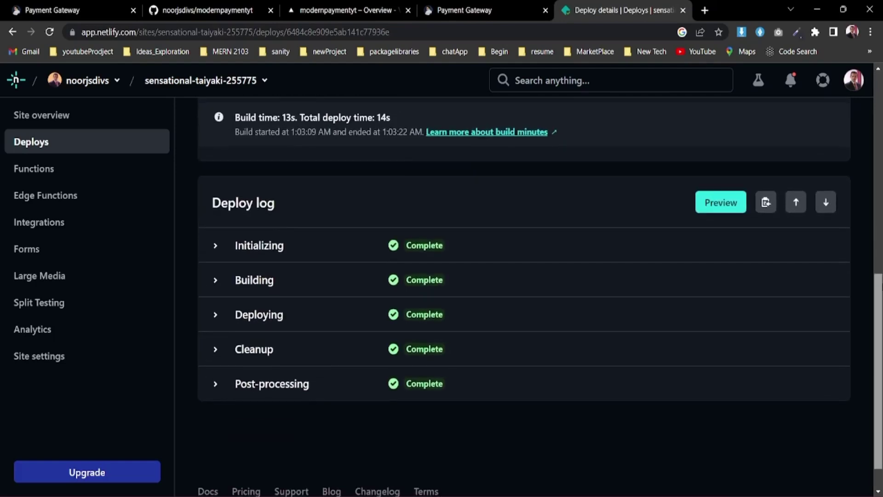
# - Open the Netlify deploy preview of the site and inspect its full address
pyautogui.click(708, 208)
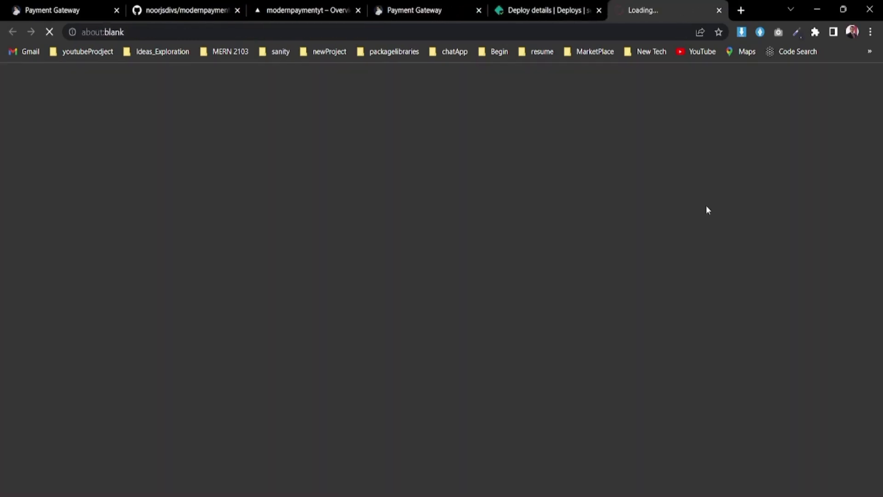
pyautogui.click(603, 36)
pyautogui.hotkey('ctrl', 'a')
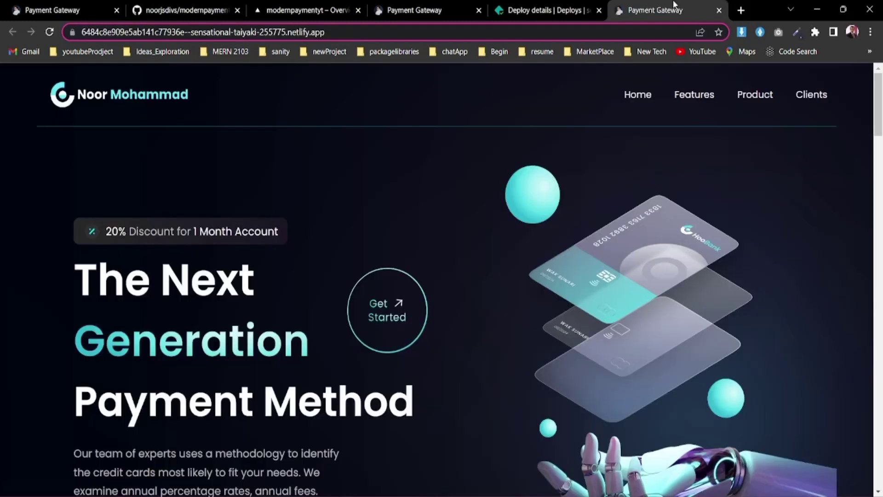
pyautogui.click(411, 32)
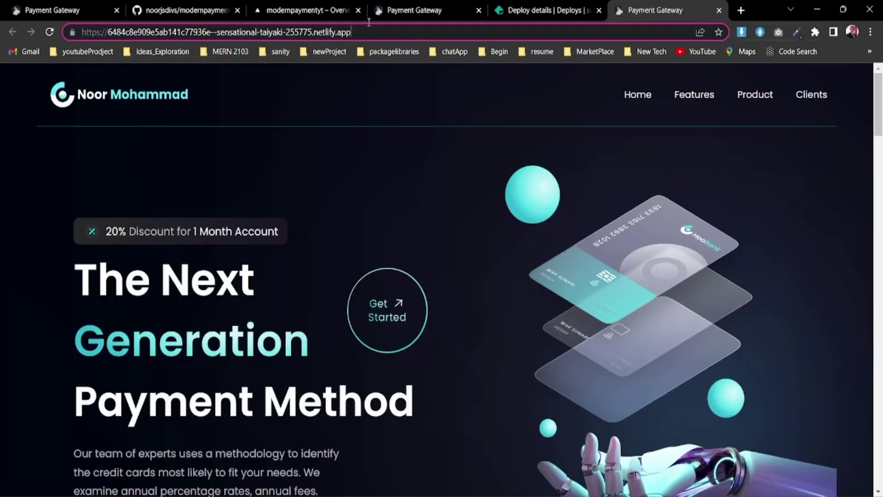
# - Look through the deployed Netlify page, return to its top, and select the site's URL
pyautogui.click(368, 203)
pyautogui.scroll(-1, 368, 203)
pyautogui.scroll(-20, 367, 208)
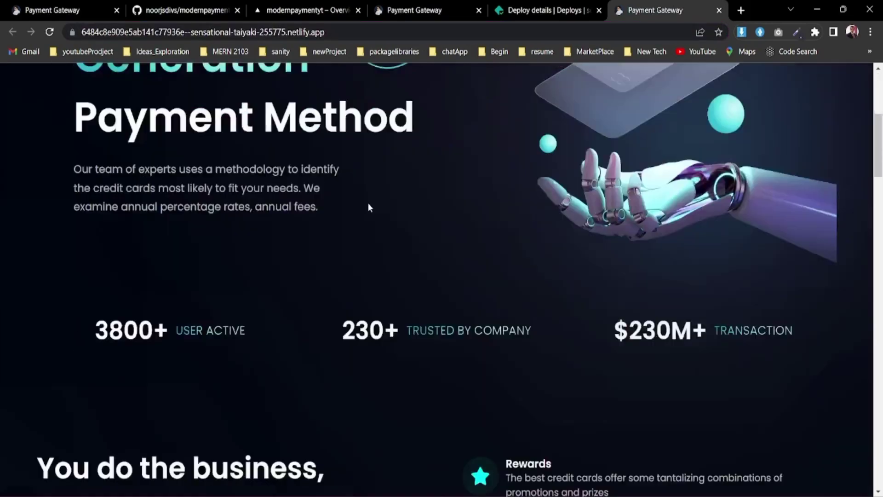
pyautogui.scroll(20, 368, 207)
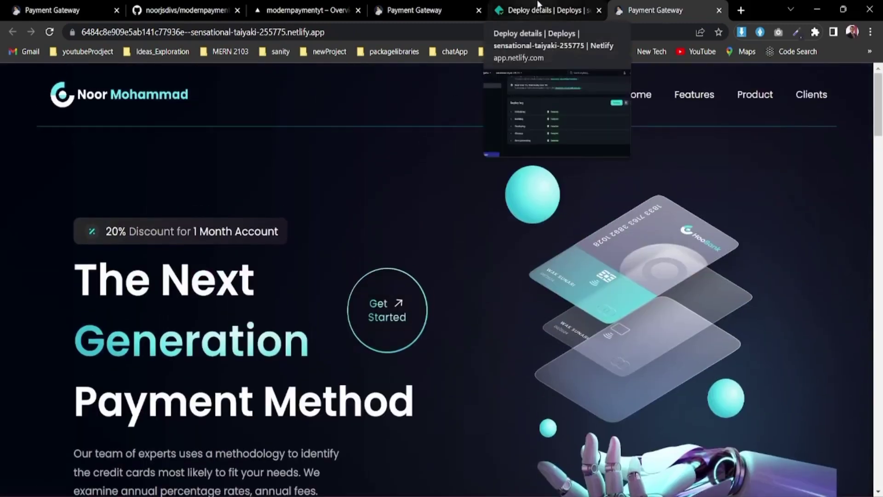
pyautogui.click(358, 30)
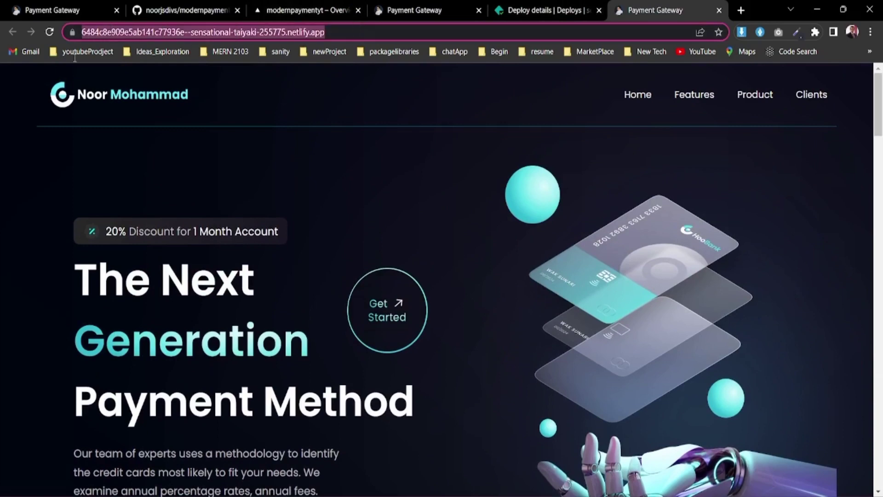
# - Return to the Netlify dashboard and open the domain management settings of the deployed site
pyautogui.click(504, 4)
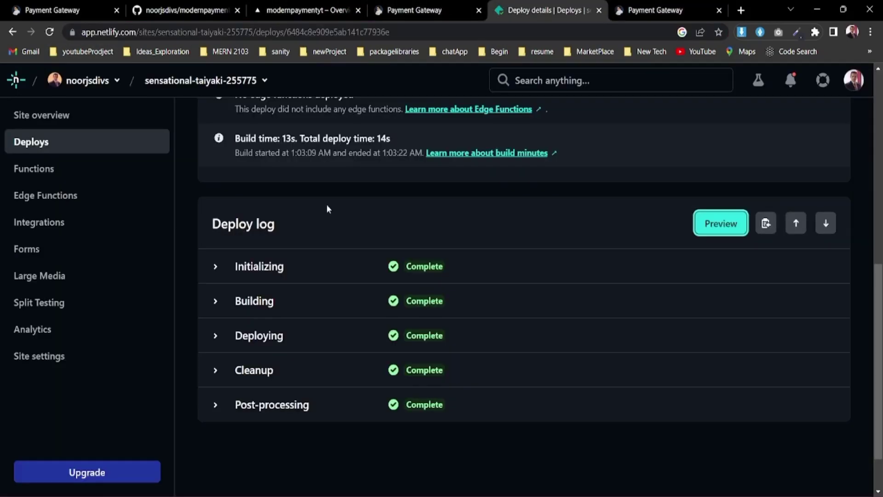
pyautogui.click(47, 359)
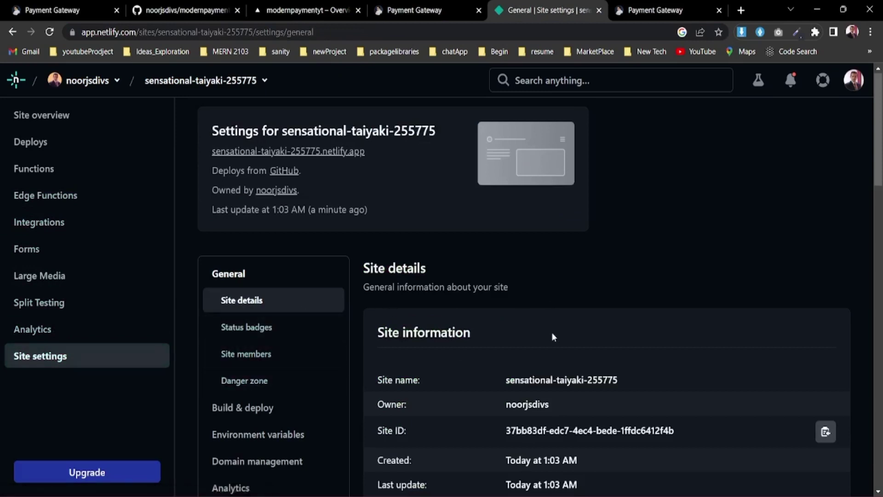
pyautogui.click(249, 461)
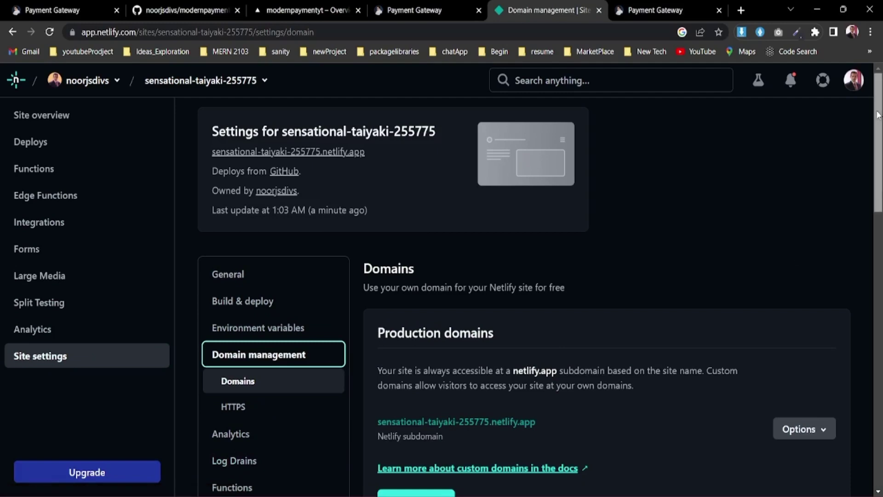
pyautogui.scroll(-4, 880, 124)
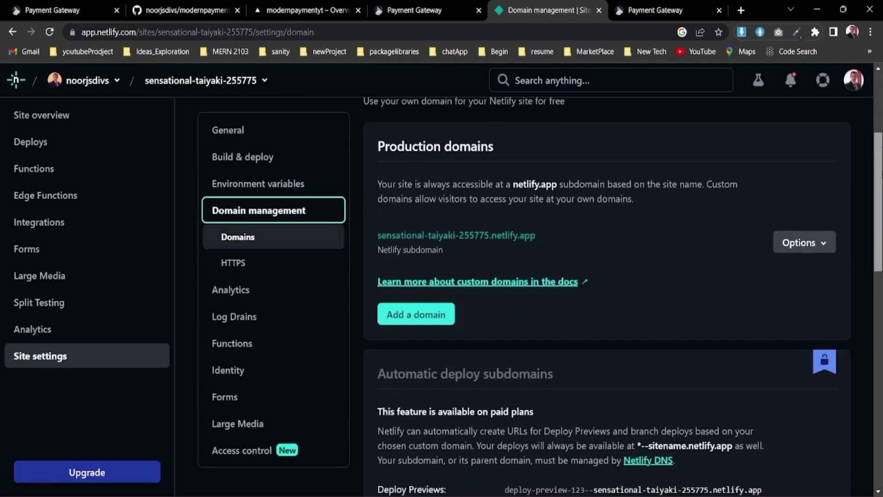
# - Change the Netlify site name to "modernpaymentyt" and save it
pyautogui.click(802, 242)
pyautogui.click(769, 268)
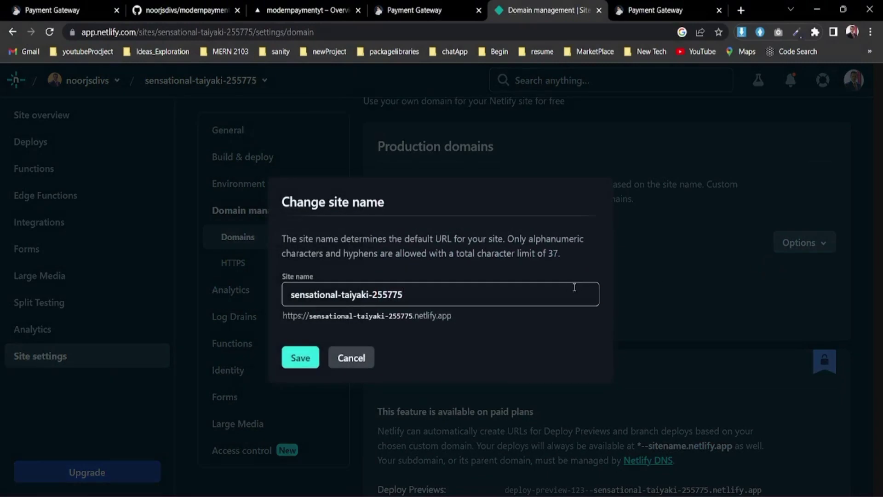
pyautogui.press('BackSpace')
pyautogui.press('BackSpace')
pyautogui.press('BackSpace')
pyautogui.press('BackSpace')
pyautogui.press('BackSpace')
pyautogui.press('BackSpace')
pyautogui.press('BackSpace')
pyautogui.press('BackSpace')
pyautogui.press('BackSpace')
pyautogui.press('BackSpace')
pyautogui.press('BackSpace')
pyautogui.press('BackSpace')
pyautogui.press('BackSpace')
pyautogui.press('BackSpace')
pyautogui.press('BackSpace')
pyautogui.press('BackSpace')
pyautogui.press('BackSpace')
pyautogui.press('BackSpace')
pyautogui.press('BackSpace')
pyautogui.press('BackSpace')
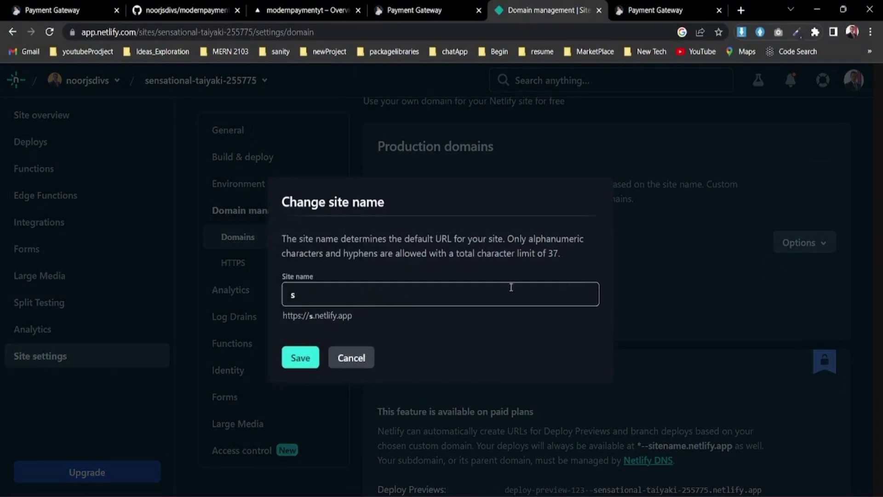
pyautogui.write('modernpay')
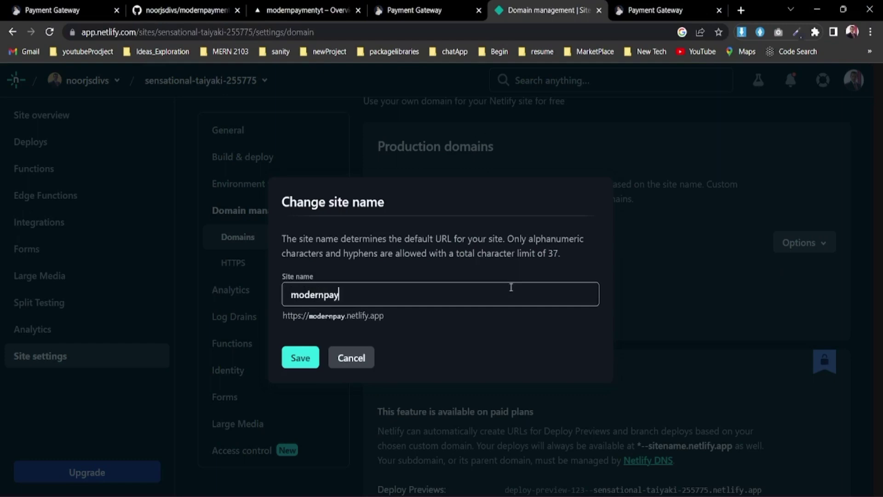
pyautogui.write('mentyt')
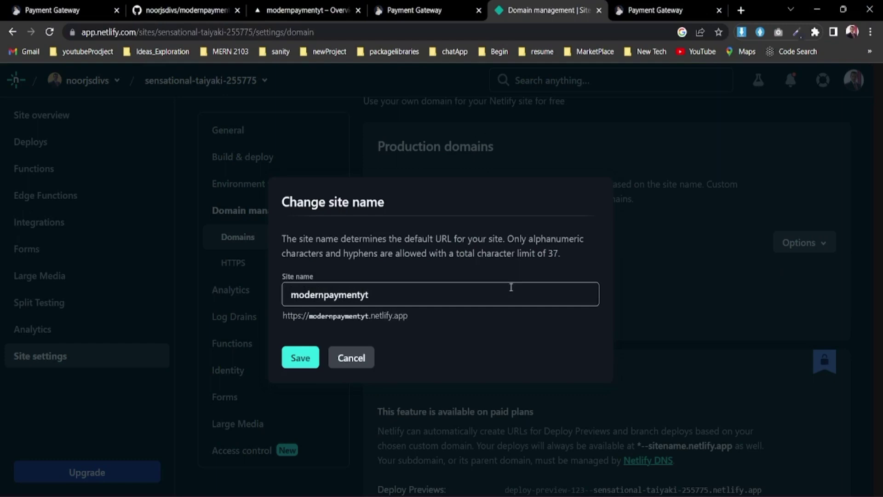
pyautogui.click(300, 356)
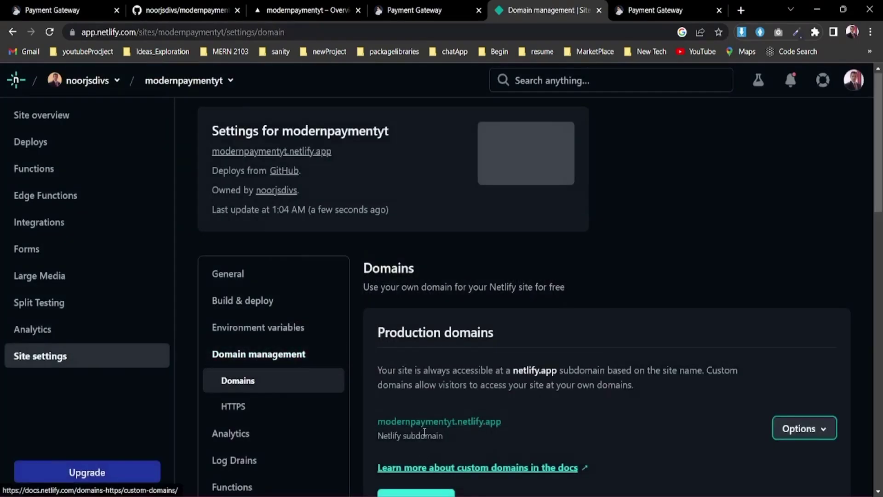
# - Open modernpaymentyt.netlify.app, close the old deploy preview page, and select the new site's address
pyautogui.click(429, 422)
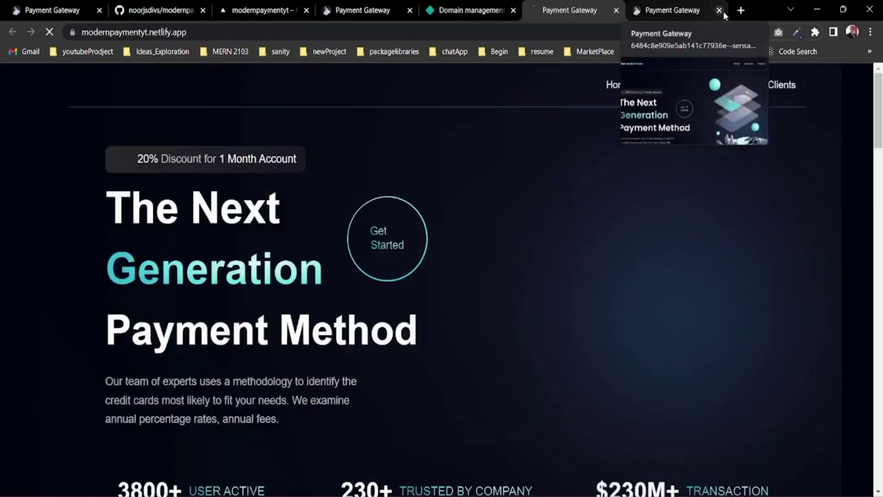
pyautogui.click(720, 10)
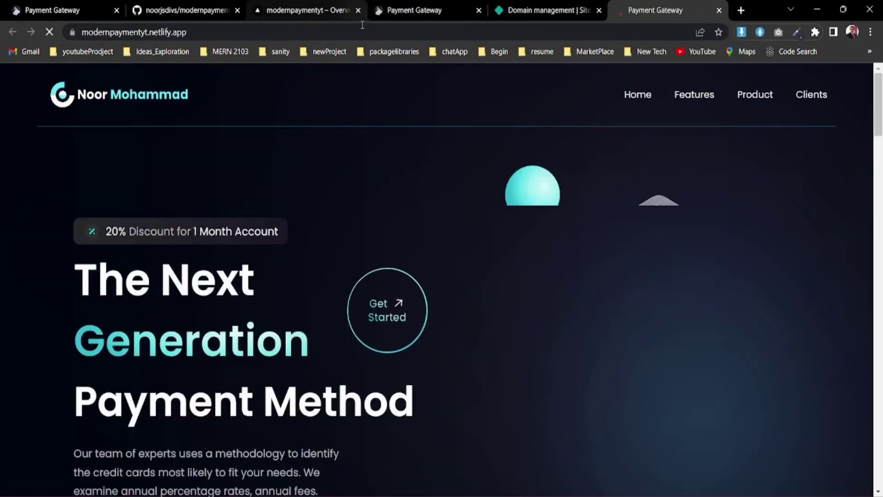
pyautogui.moveTo(237, 32); pyautogui.dragTo(82, 35)
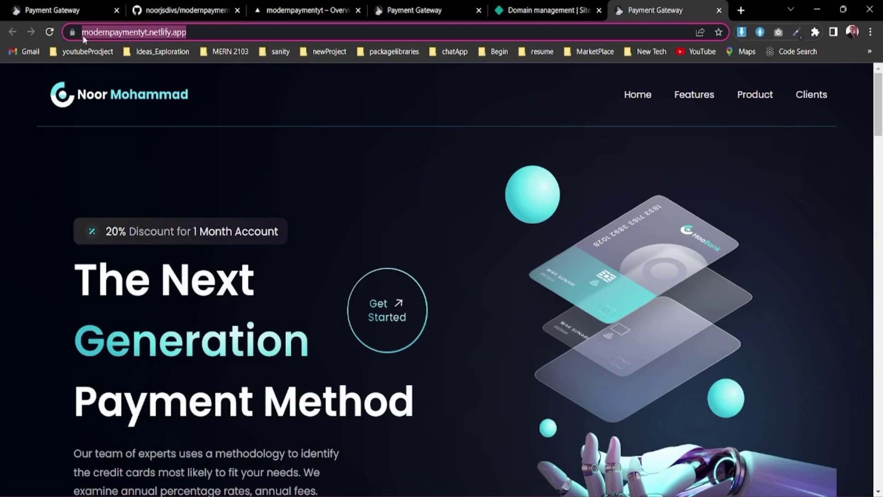
# - Review the Netlify domain settings, the other deployed site, the modernpaymentyt GitHub repository, and the local site
pyautogui.click(550, 9)
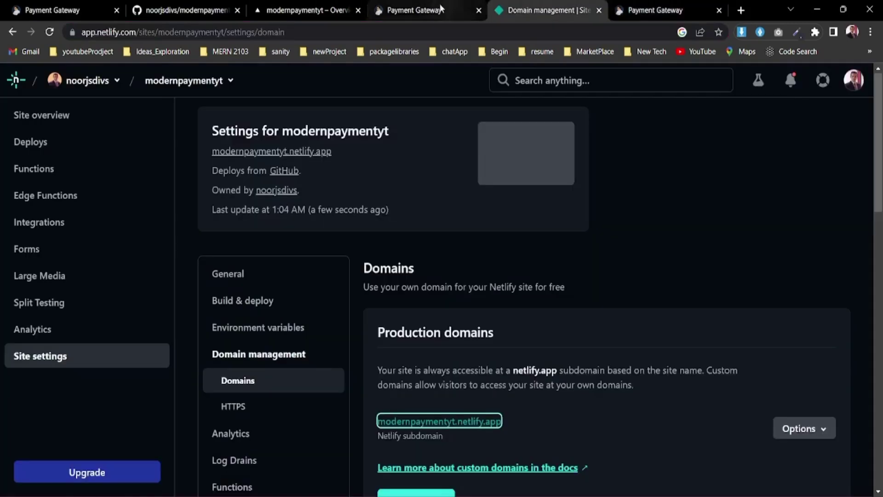
pyautogui.click(414, 10)
pyautogui.click(184, 9)
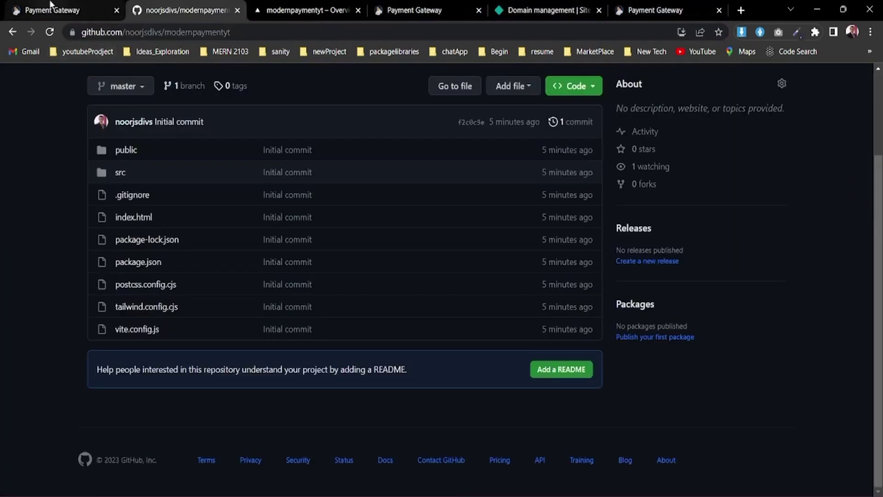
pyautogui.click(50, 7)
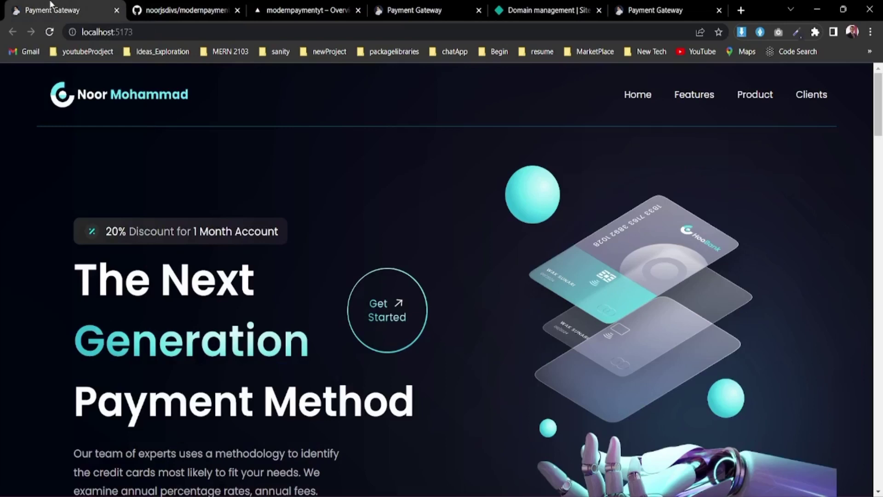
# - Switch to VS Code, shrink the terminal to view more of the Hero.jsx code, and return to the local site in the browser
pyautogui.hotkey('alt', 'Tab')
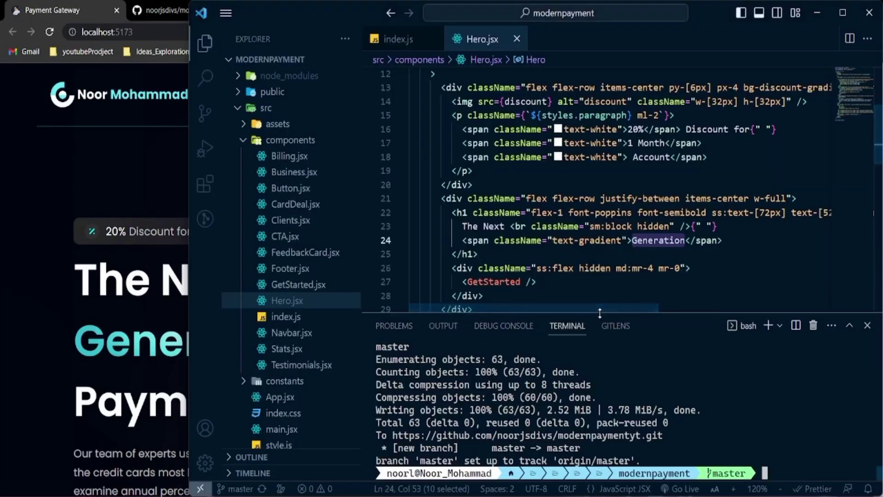
pyautogui.moveTo(601, 312); pyautogui.dragTo(605, 381)
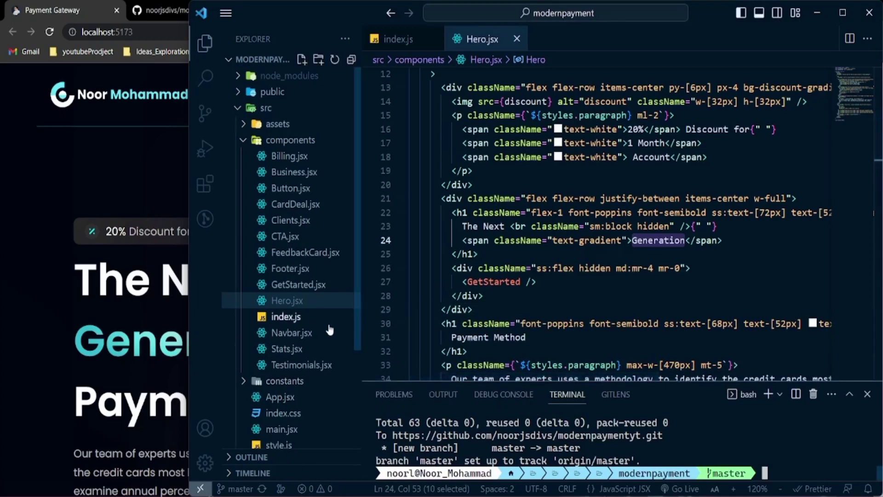
pyautogui.moveTo(357, 274); pyautogui.dragTo(362, 340)
pyautogui.click(111, 164)
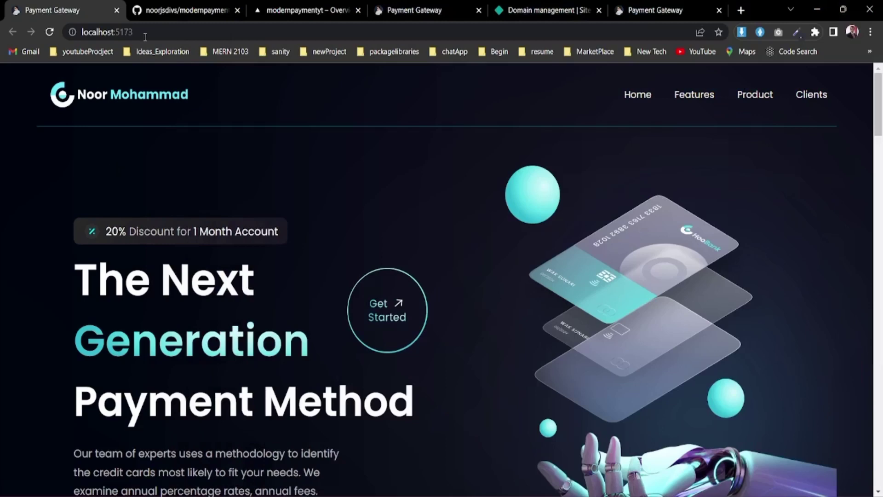
# - Go back to the GitHub repositories list and open the original modernpayment repository
pyautogui.click(186, 9)
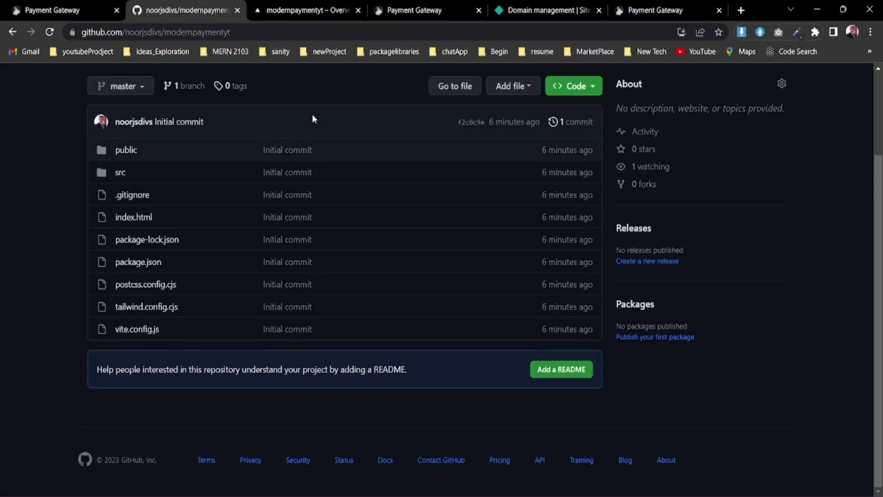
pyautogui.click(17, 33)
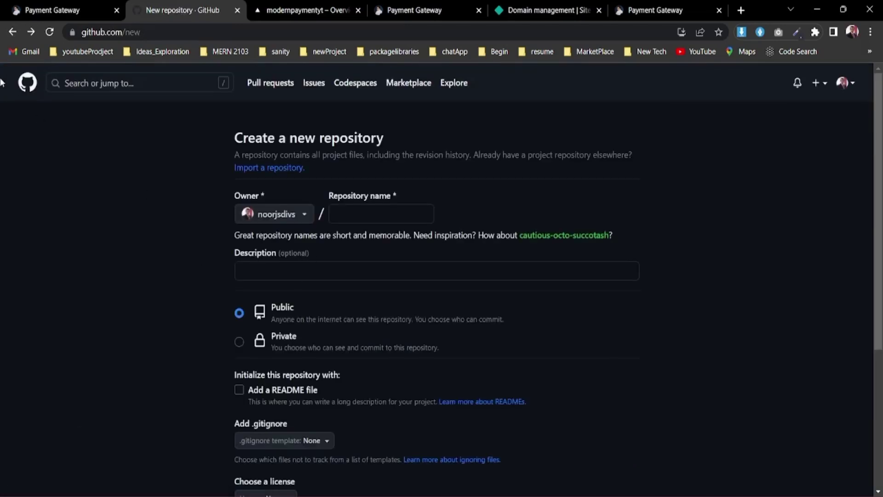
pyautogui.click(13, 33)
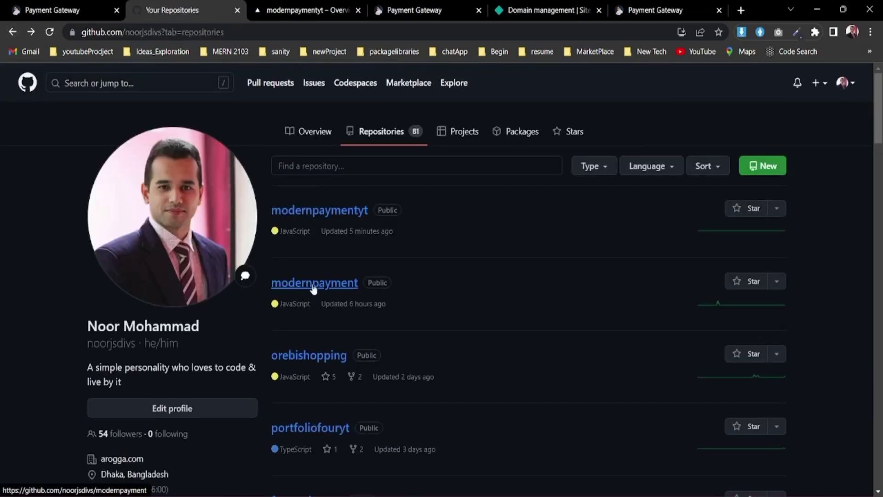
pyautogui.click(323, 291)
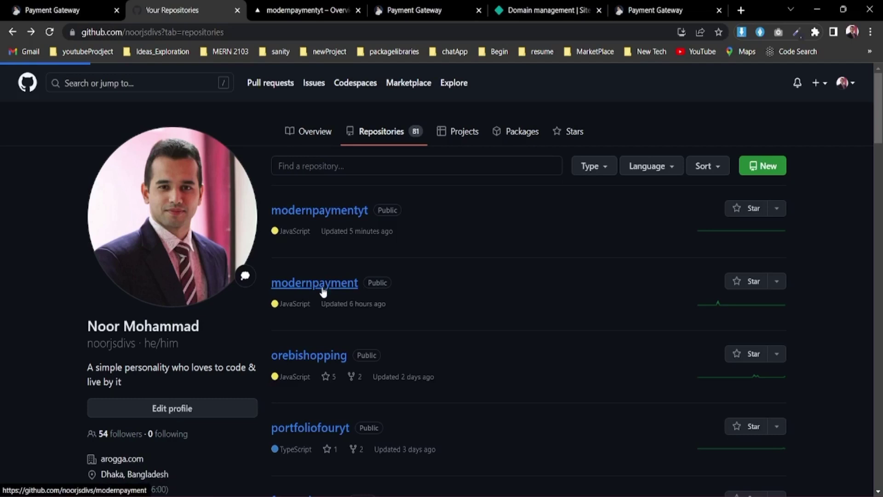